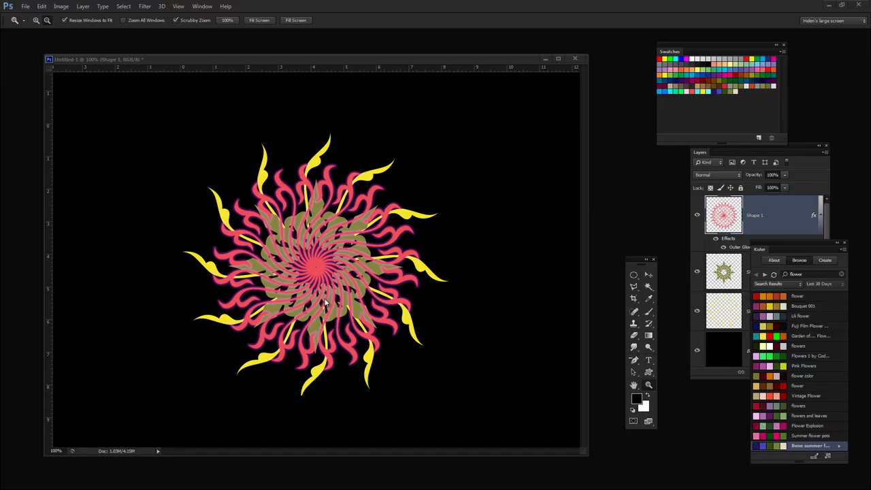
# Move the red and yellow ornament's Untitled-1 window up and to the left.
pyautogui.moveTo(372, 63); pyautogui.dragTo(345, 46)
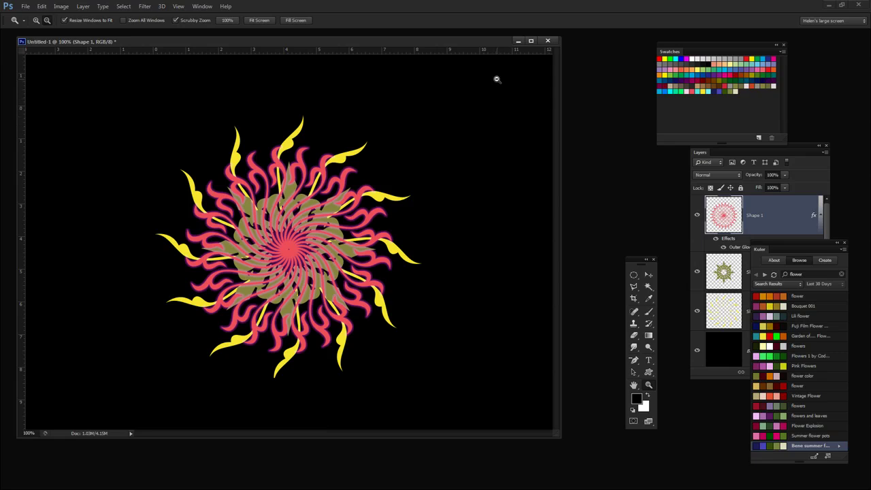
# Minimize Untitled-1, create a new 600 × 600 px, 72 ppi document, and enlarge its window.
pyautogui.click(518, 41)
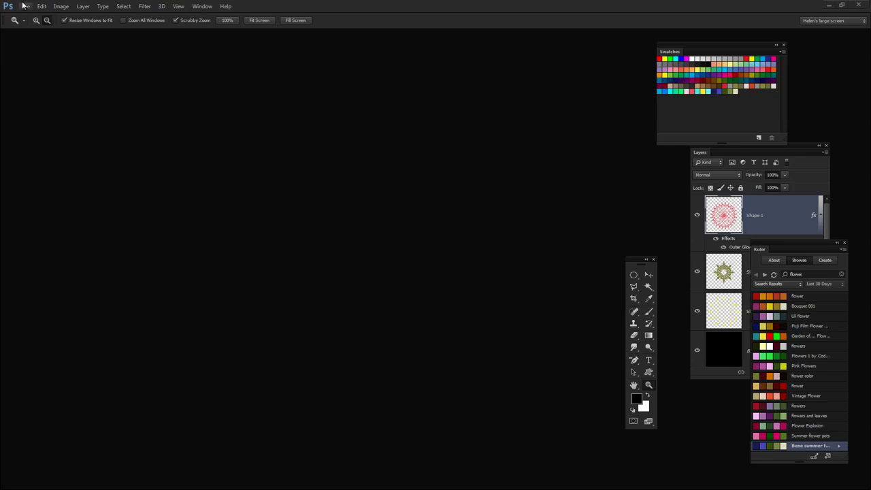
pyautogui.click(25, 6)
pyautogui.click(29, 16)
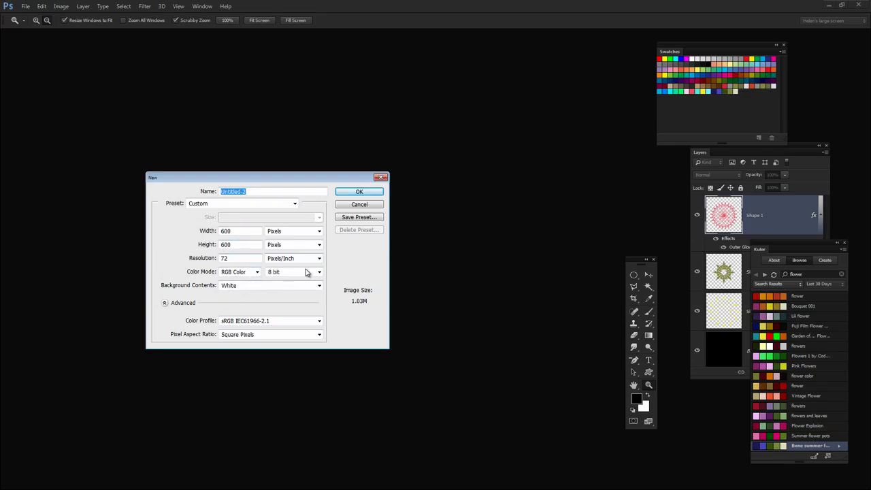
pyautogui.click(358, 196)
pyautogui.moveTo(286, 327); pyautogui.dragTo(583, 470)
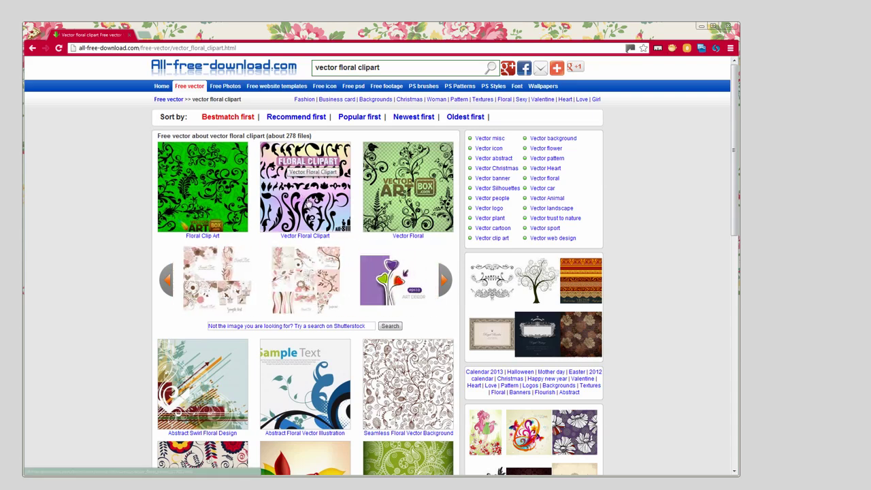
# Open the 'Vector Floral Clipart' result's download page on all-free-download.com.
pyautogui.click(302, 237)
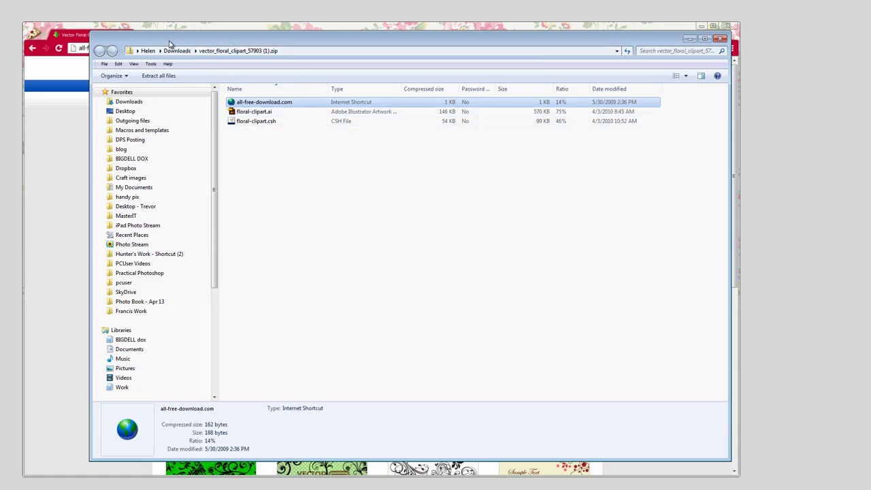
# Move the zip window aside, close Chrome, and restore down the Photoshop window.
pyautogui.moveTo(170, 44); pyautogui.dragTo(404, 70)
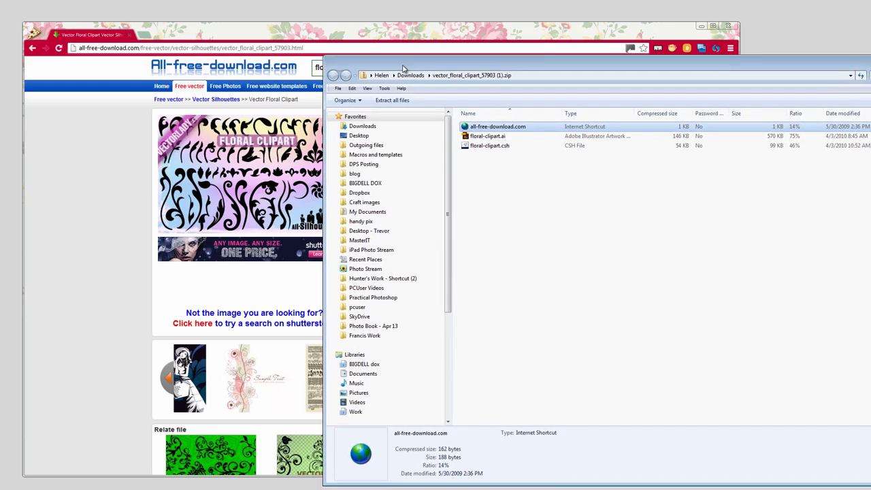
pyautogui.click(728, 26)
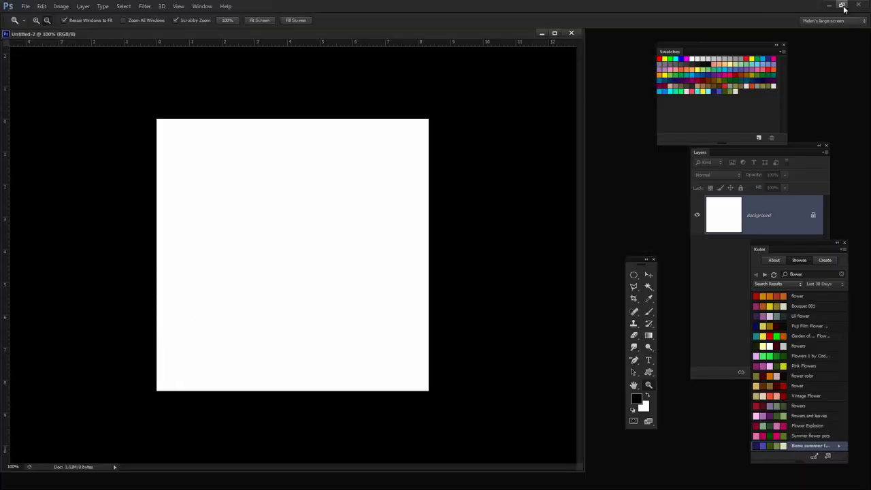
pyautogui.click(842, 5)
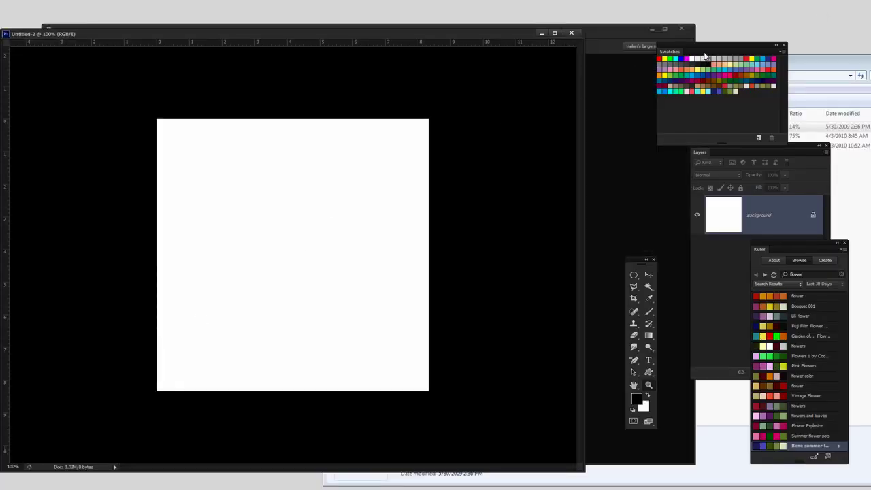
# Rearrange the Swatches panel, Untitled-2 and zip windows, then select the Custom Shape tool.
pyautogui.moveTo(701, 52); pyautogui.dragTo(750, 221)
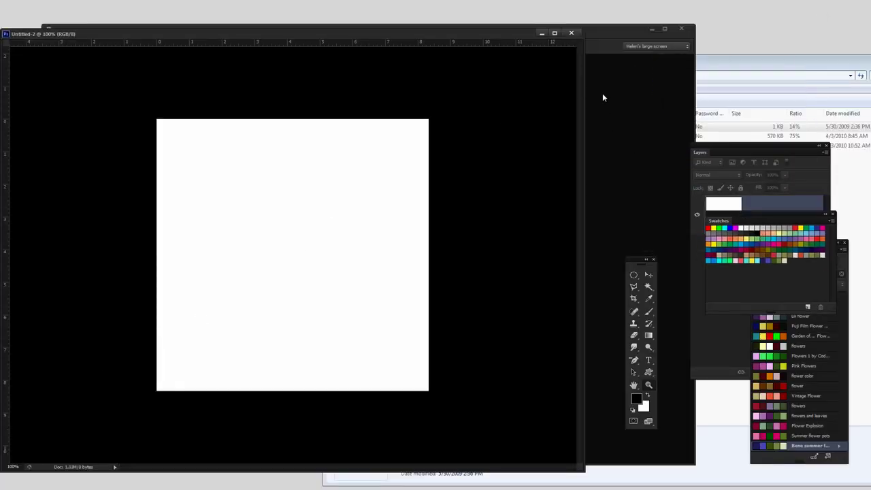
pyautogui.click(542, 34)
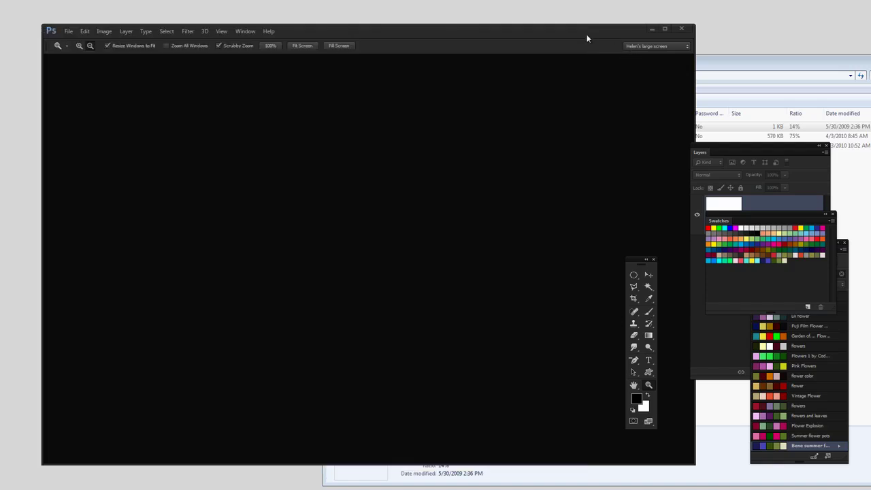
pyautogui.click(758, 64)
pyautogui.moveTo(555, 68); pyautogui.dragTo(867, 118)
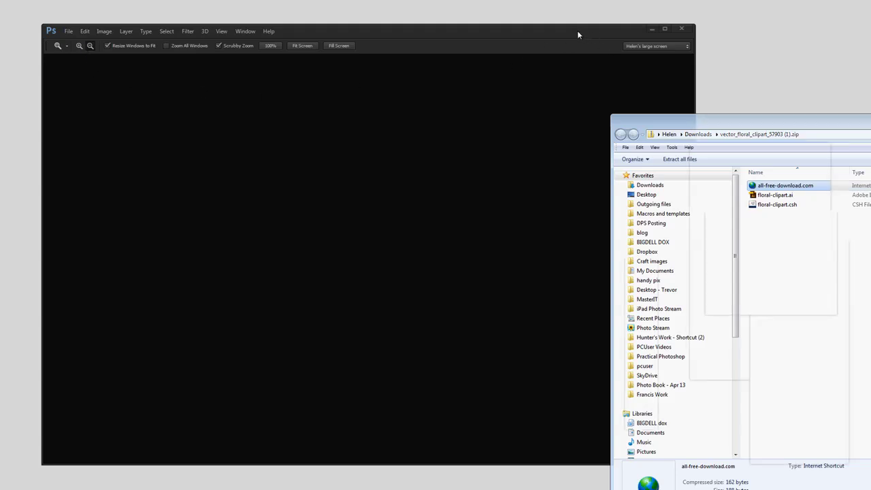
pyautogui.moveTo(574, 30); pyautogui.dragTo(558, 27)
pyautogui.click(648, 372)
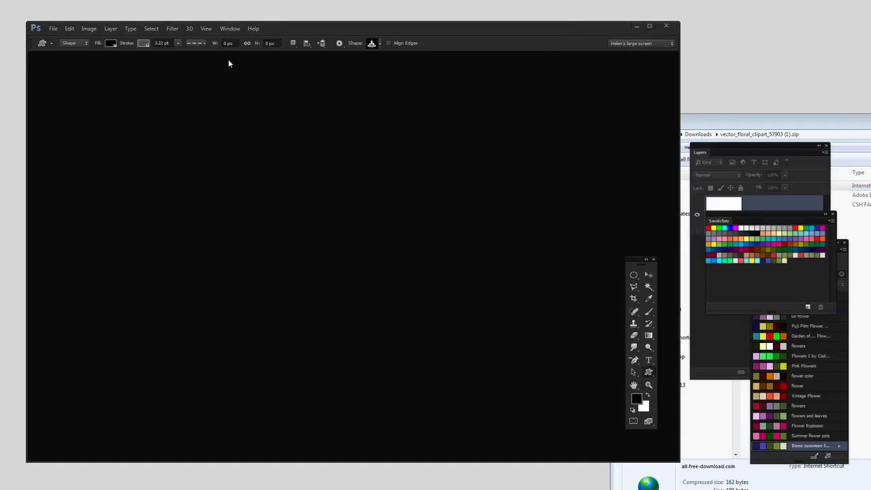
# Open the Load Shapes dialog from the custom shape picker's gear menu.
pyautogui.click(379, 43)
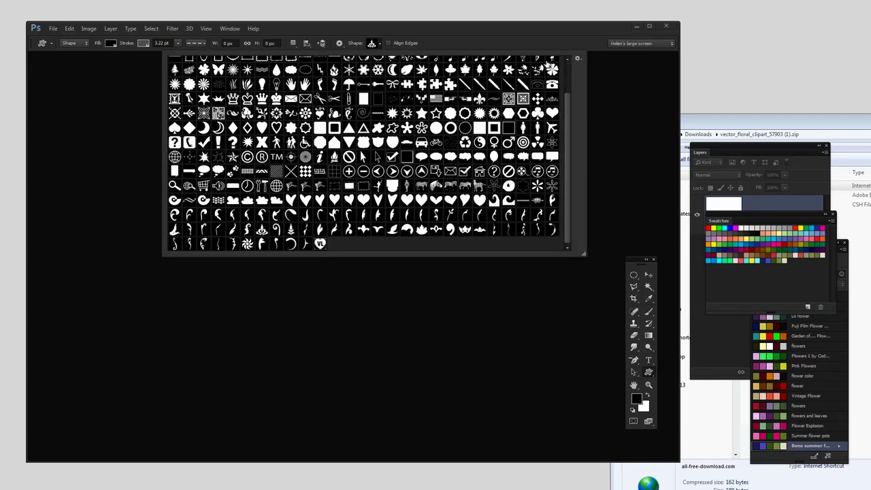
pyautogui.click(579, 59)
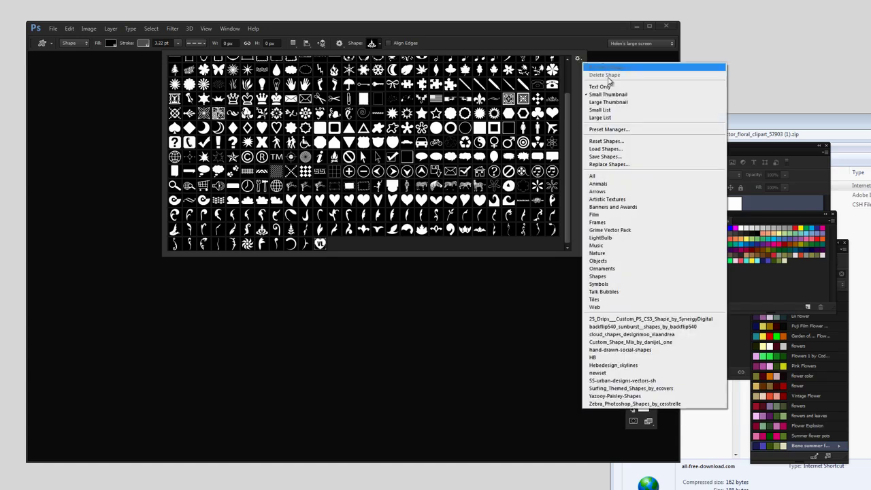
pyautogui.click(607, 149)
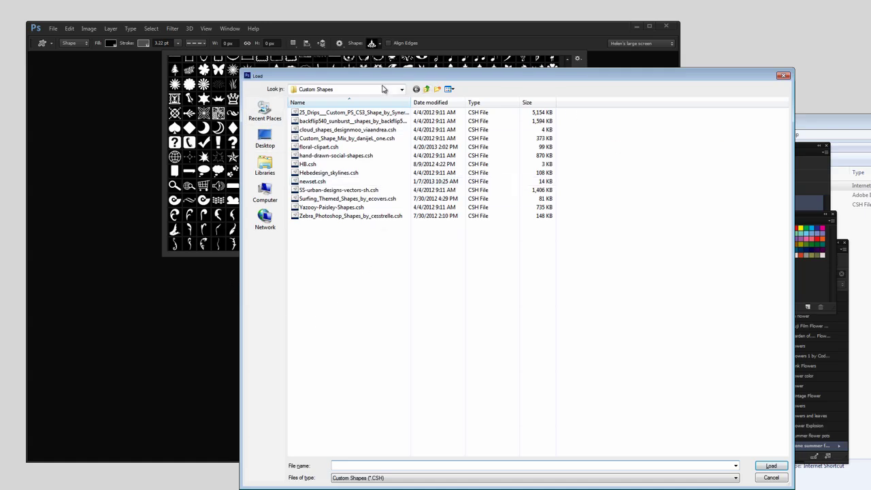
pyautogui.moveTo(373, 75); pyautogui.dragTo(271, 60)
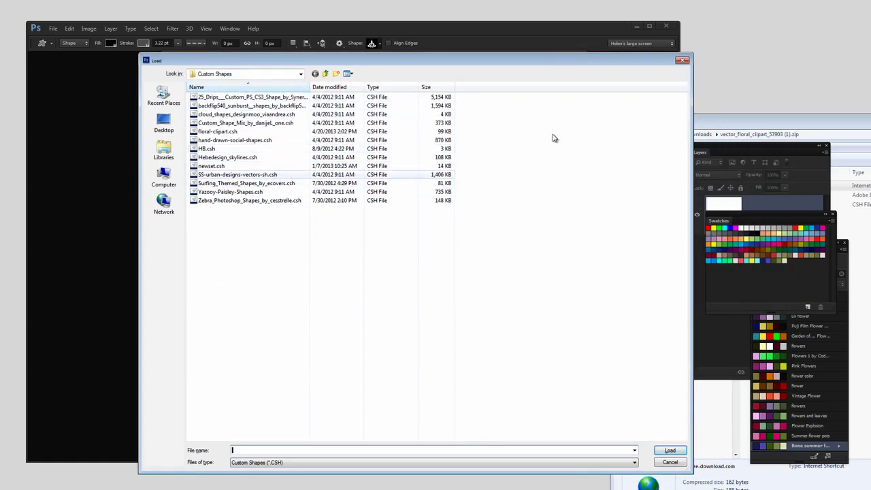
# Copy floral-clipart.csh from the zip into the Custom Shapes folder, then close the Load dialog.
pyautogui.click(733, 127)
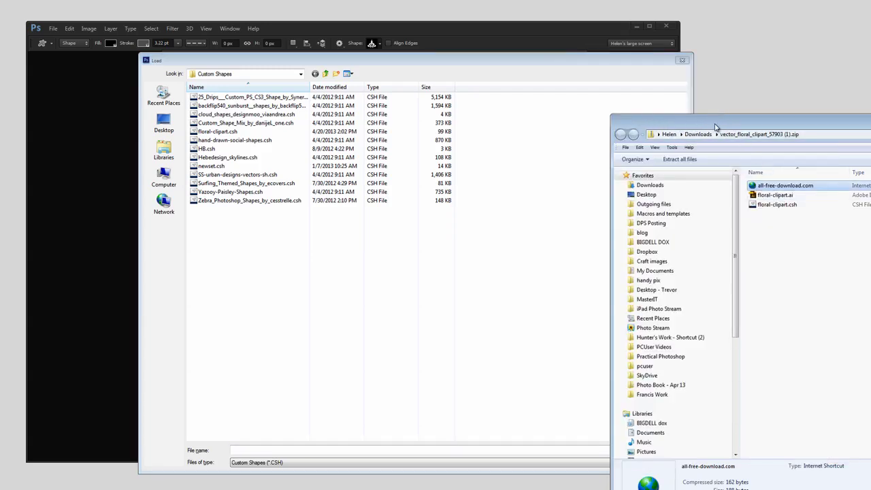
pyautogui.moveTo(775, 204); pyautogui.dragTo(291, 273)
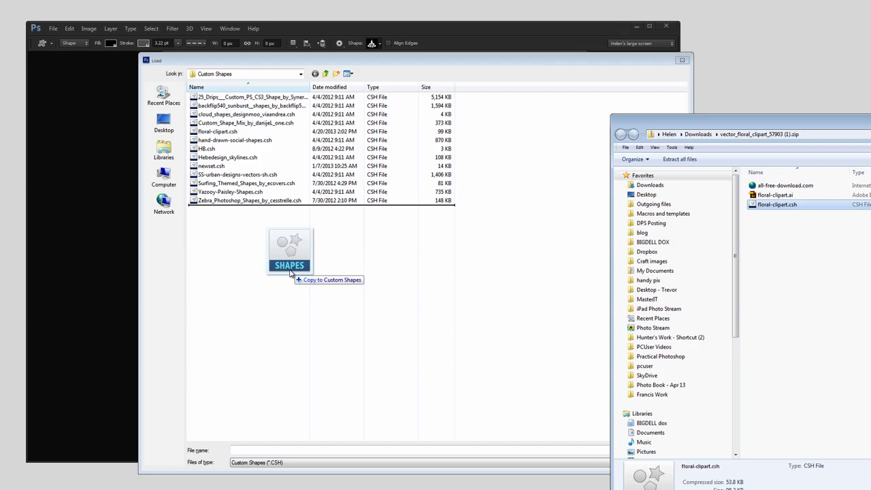
pyautogui.moveTo(291, 272); pyautogui.dragTo(819, 308)
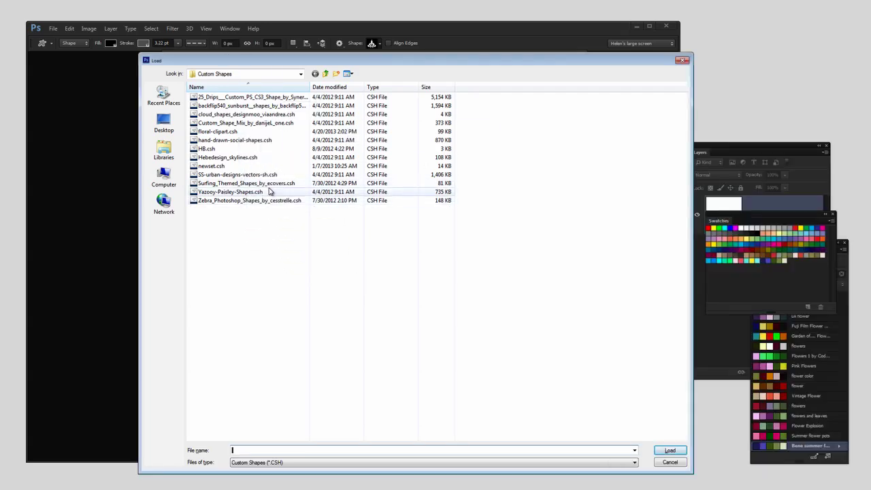
pyautogui.click(682, 62)
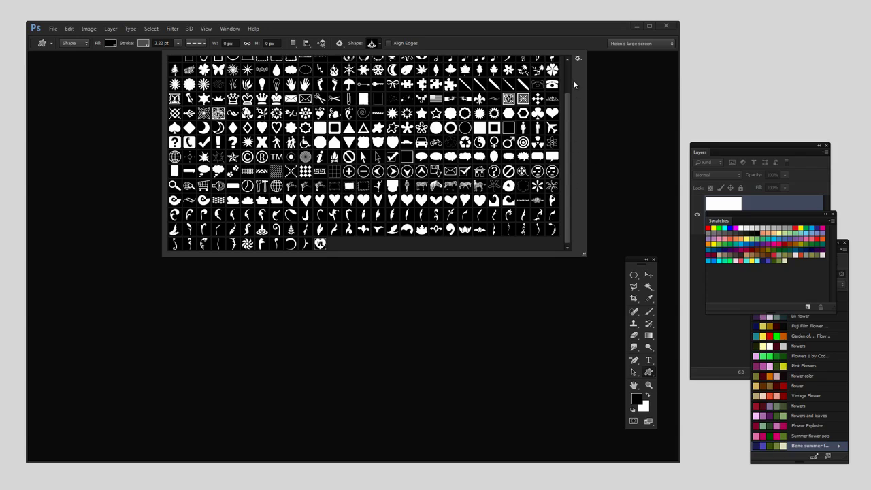
# Bring Untitled-2 back to front in a maximized Photoshop and reselect the Custom Shape tool.
pyautogui.click(509, 43)
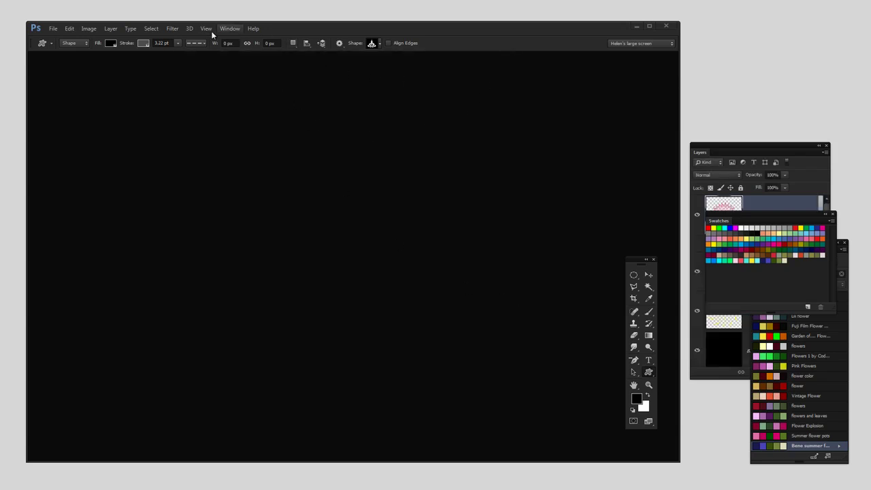
pyautogui.click(229, 29)
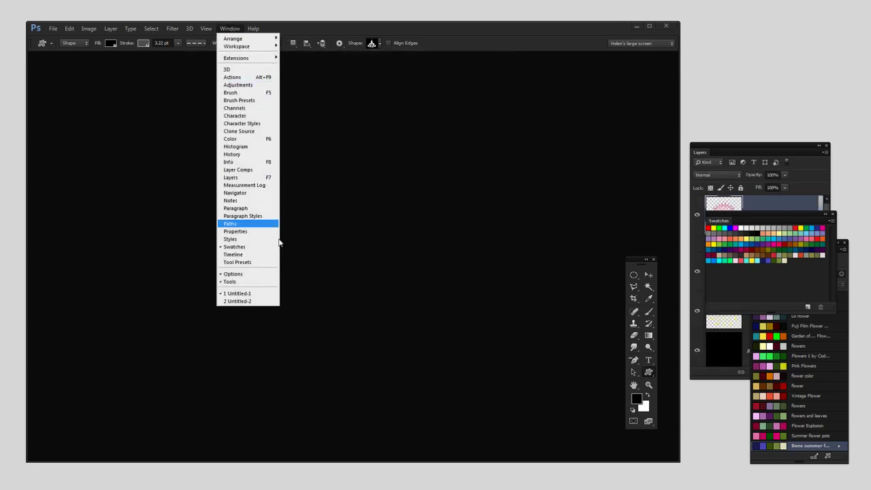
pyautogui.click(255, 303)
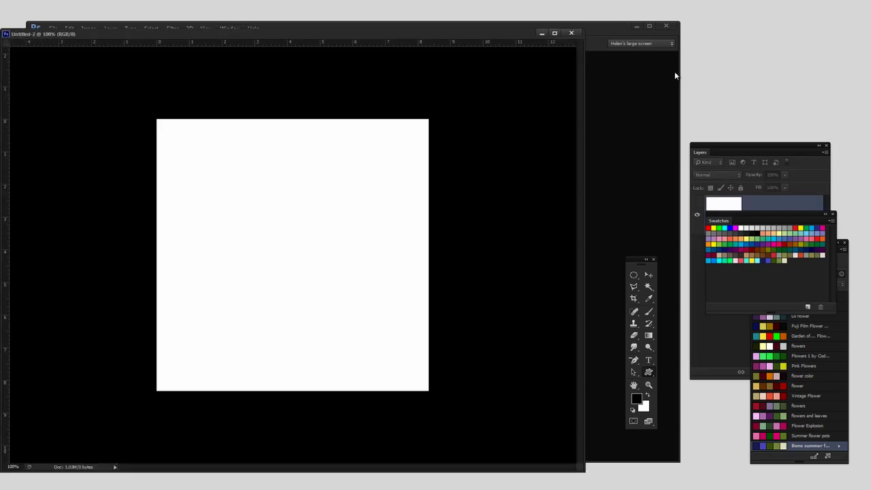
pyautogui.click(649, 27)
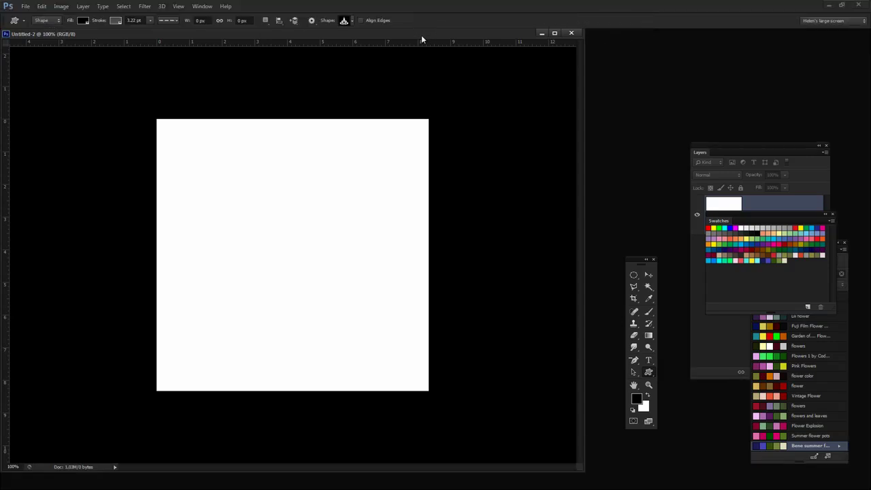
pyautogui.moveTo(422, 35); pyautogui.dragTo(430, 40)
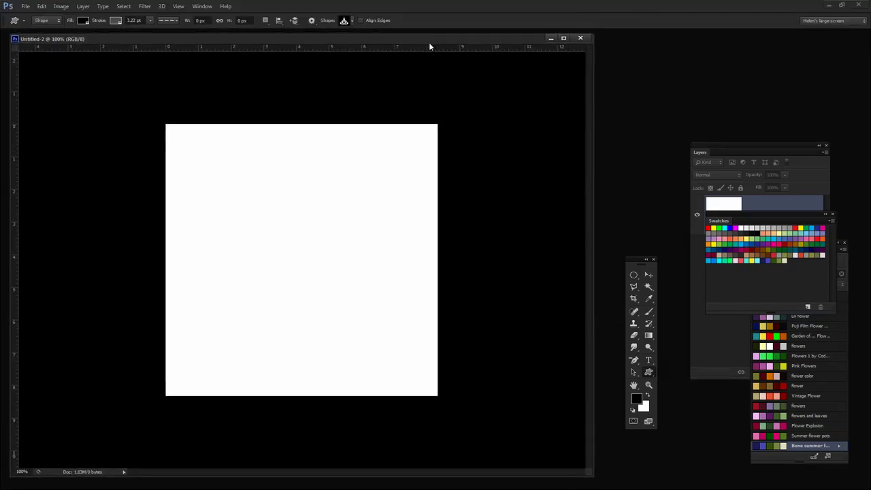
pyautogui.click(651, 374)
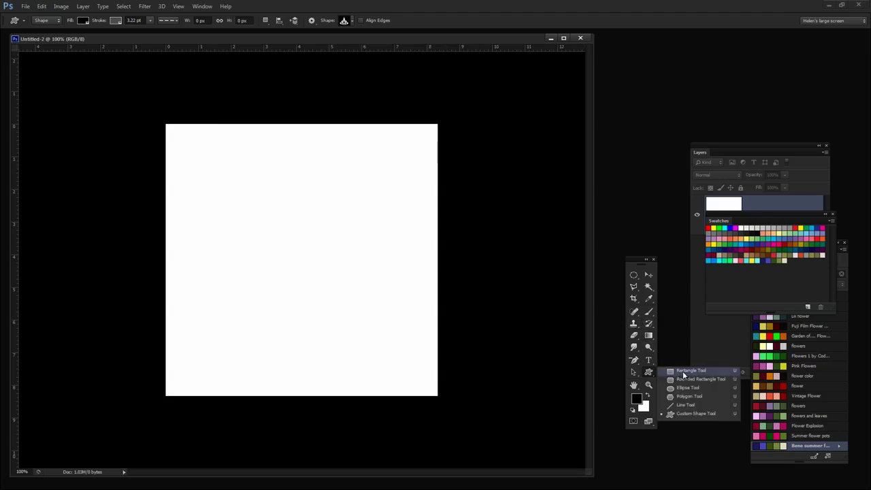
pyautogui.click(681, 413)
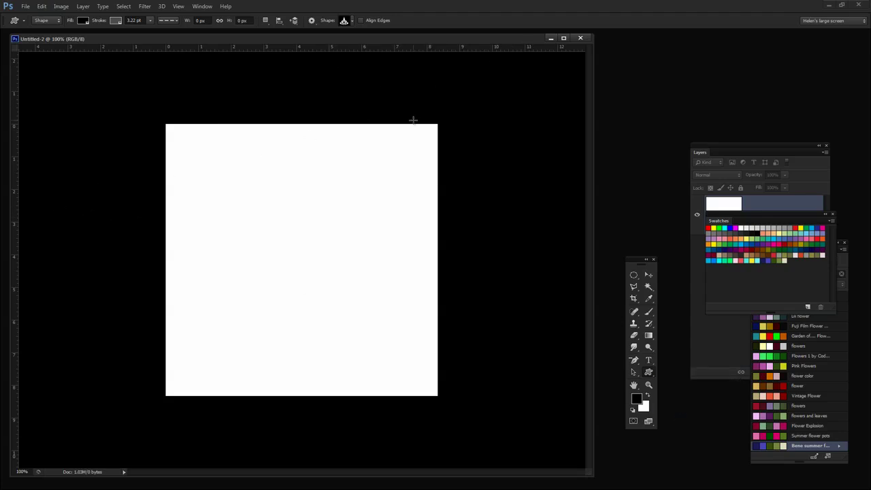
# Add a vertical guide at the canvas centre via View > New Guide.
pyautogui.click(178, 7)
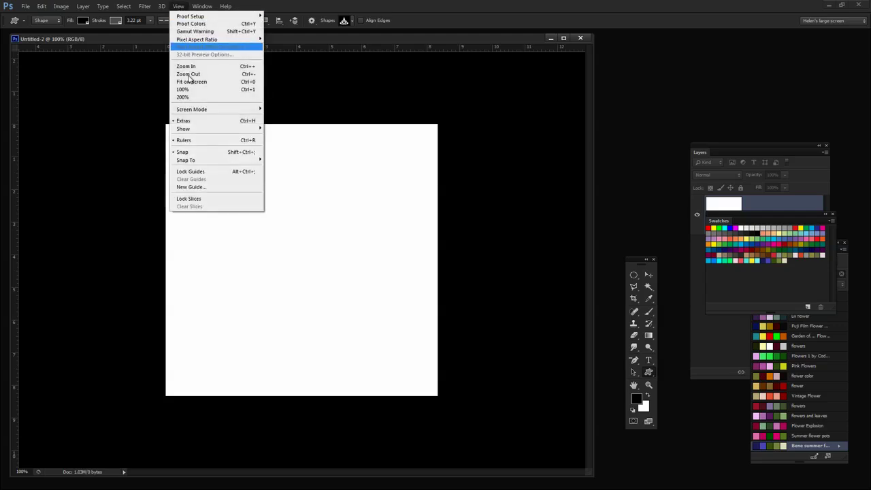
pyautogui.click(194, 186)
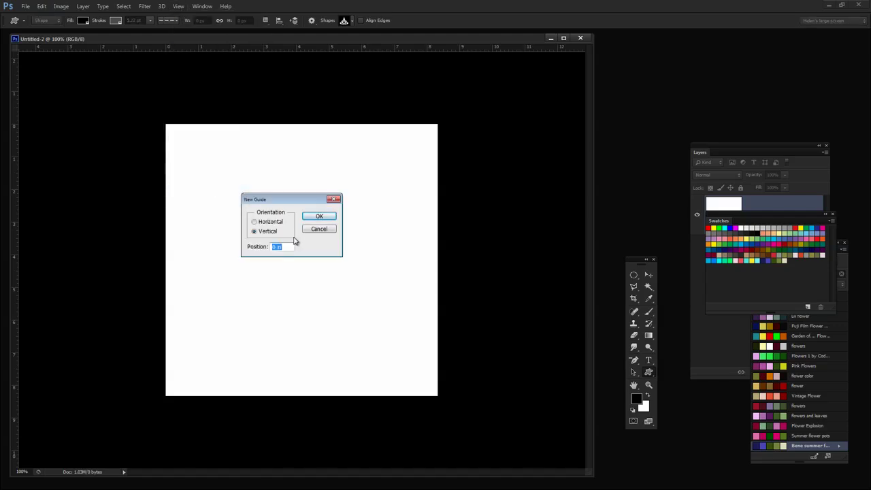
pyautogui.write('30')
pyautogui.click(326, 216)
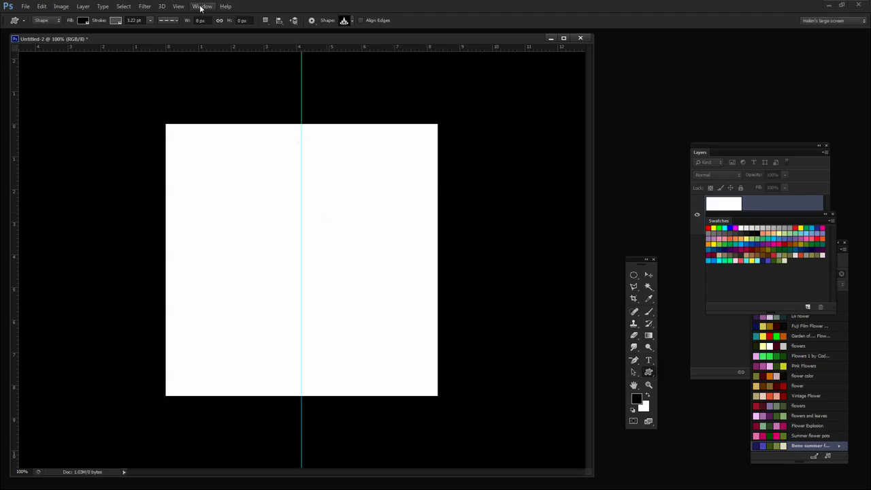
# Add a horizontal guide at 300 px and move the Swatches panel beside the toolbar.
pyautogui.click(179, 6)
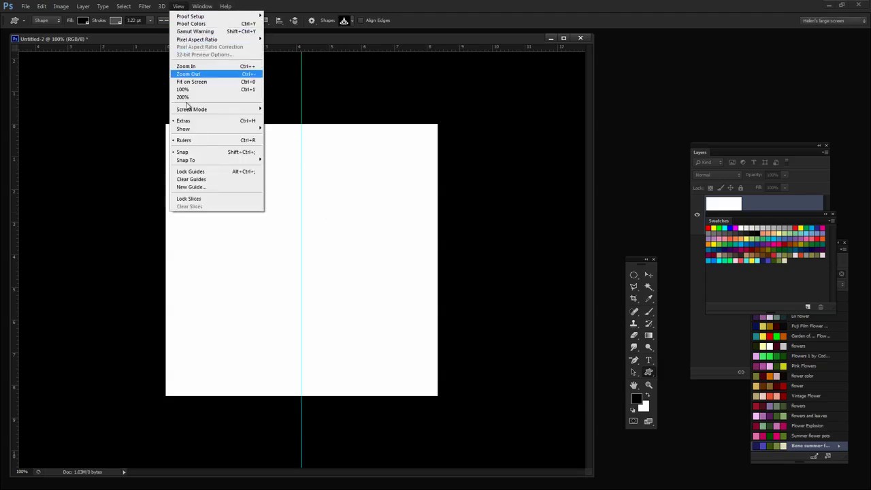
pyautogui.click(192, 187)
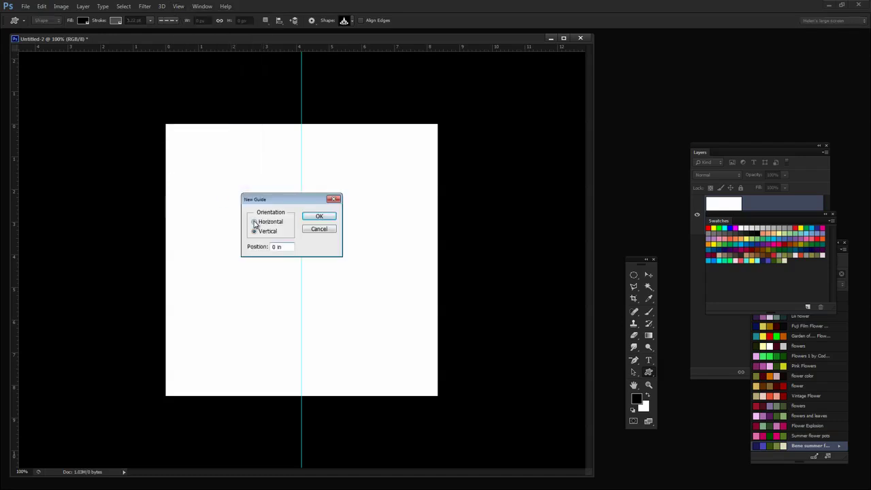
pyautogui.click(254, 222)
pyautogui.write('300')
pyautogui.click(328, 217)
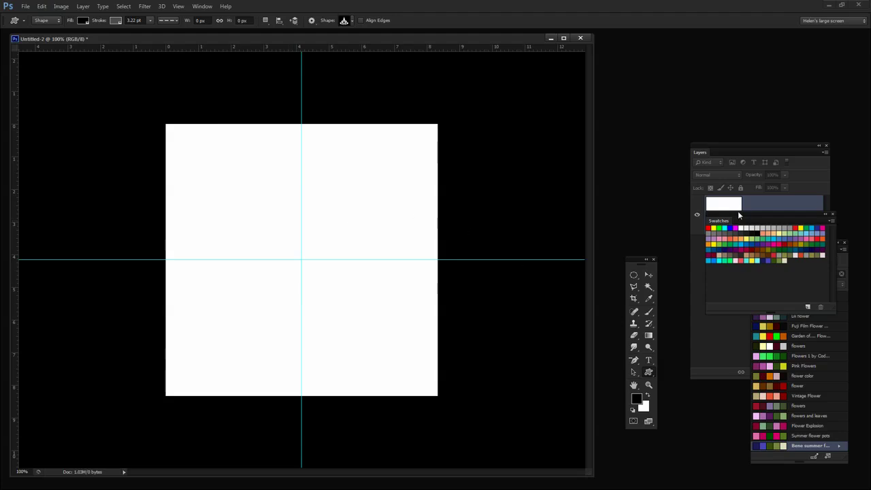
pyautogui.moveTo(720, 222); pyautogui.dragTo(660, 379)
# Add an empty Layer 1 above Background and reposition the Layers and Kuler panels.
pyautogui.moveTo(724, 148); pyautogui.dragTo(688, 53)
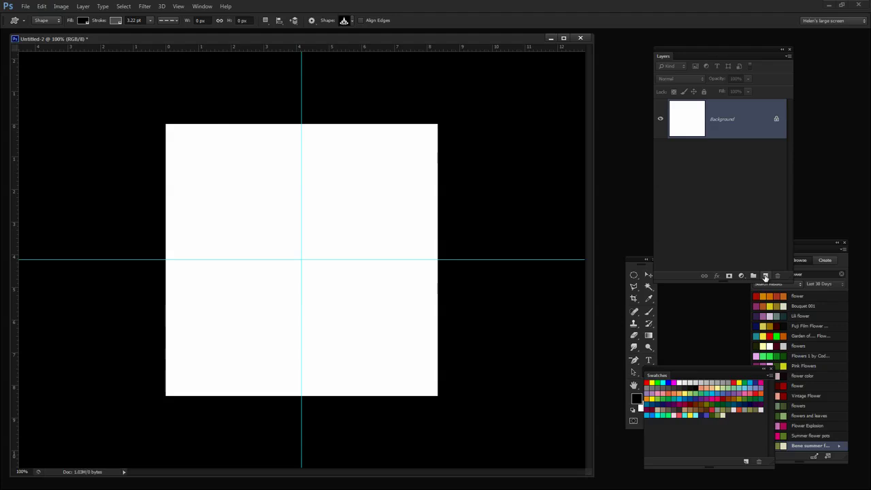
pyautogui.click(765, 276)
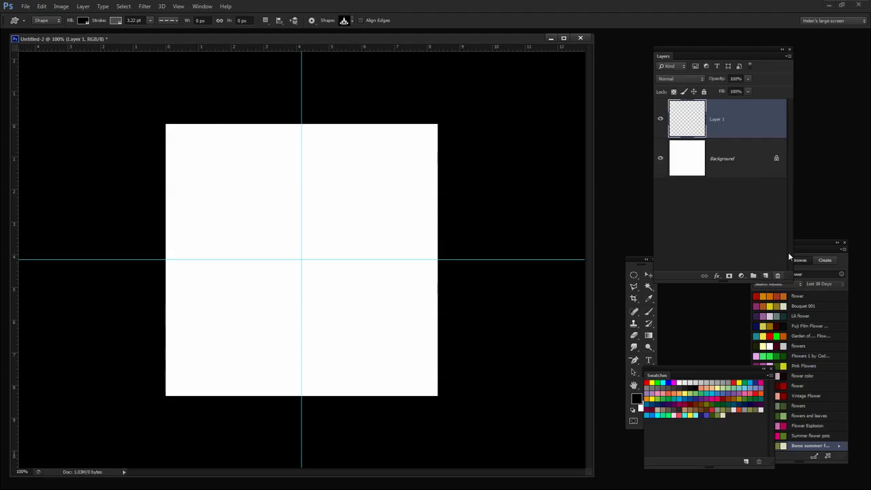
pyautogui.moveTo(708, 51); pyautogui.dragTo(664, 34)
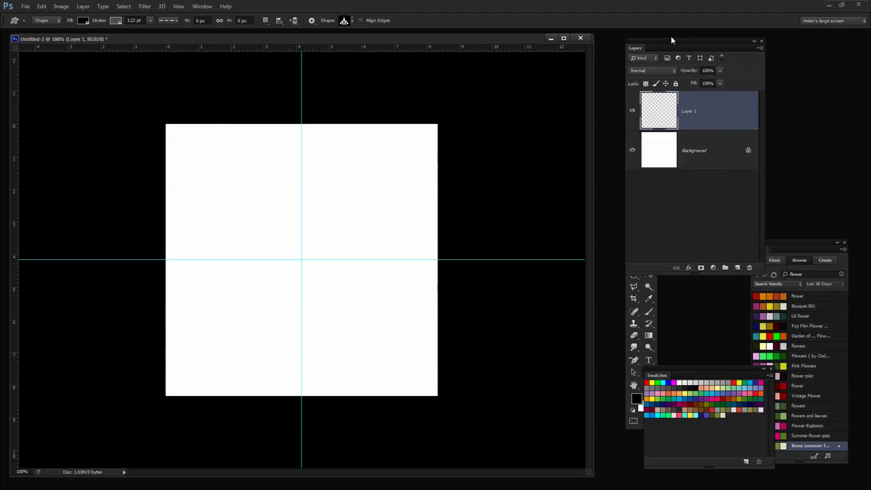
pyautogui.moveTo(774, 243); pyautogui.dragTo(753, 134)
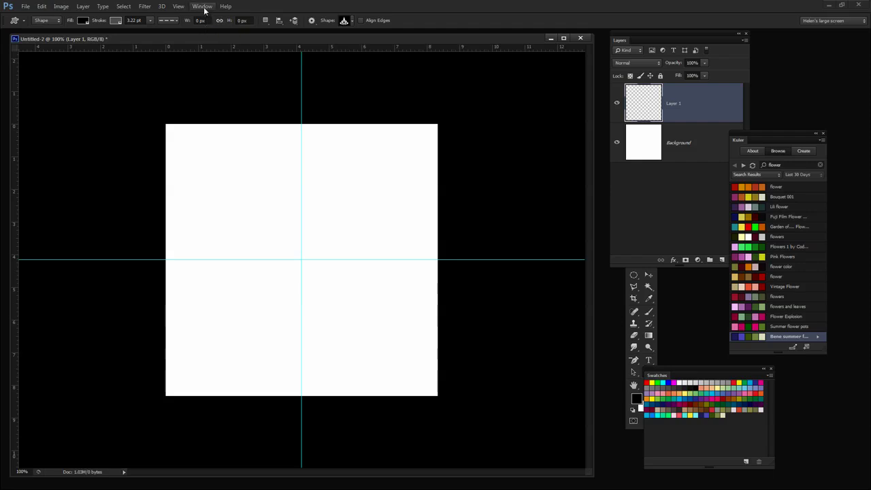
# Reopen the Kuler panel from Window > Extensions.
pyautogui.click(204, 8)
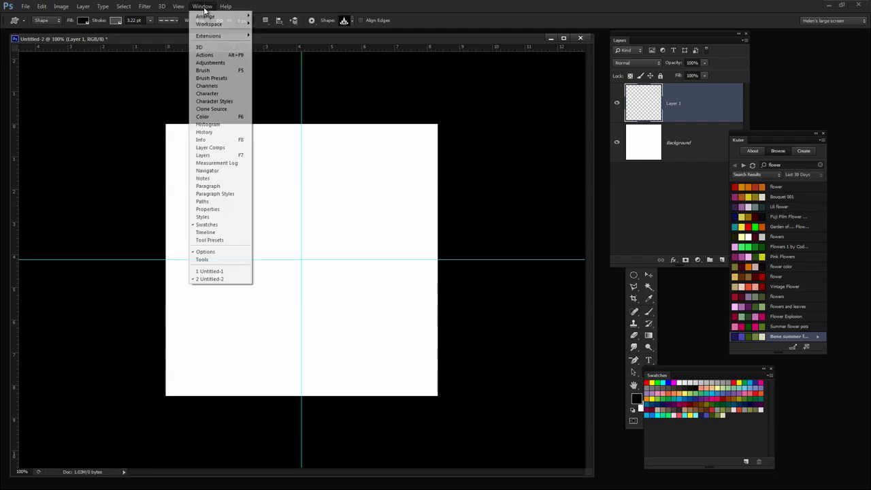
pyautogui.moveTo(207, 39)
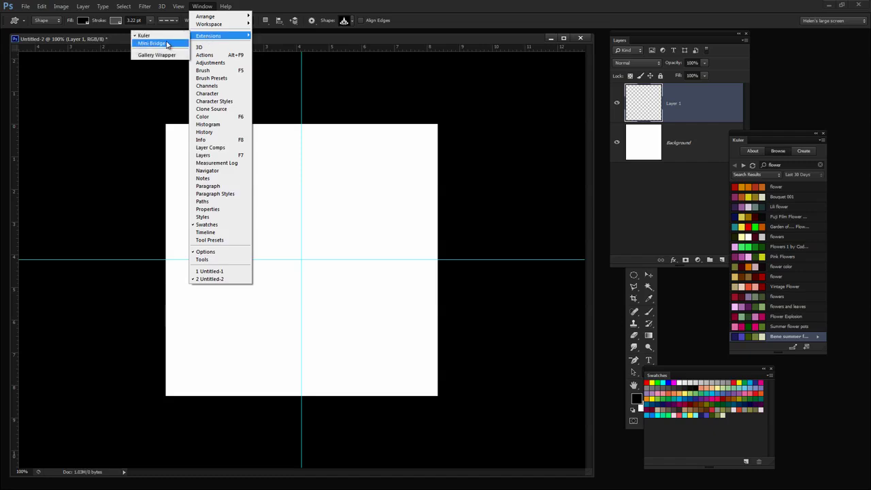
pyautogui.click(144, 36)
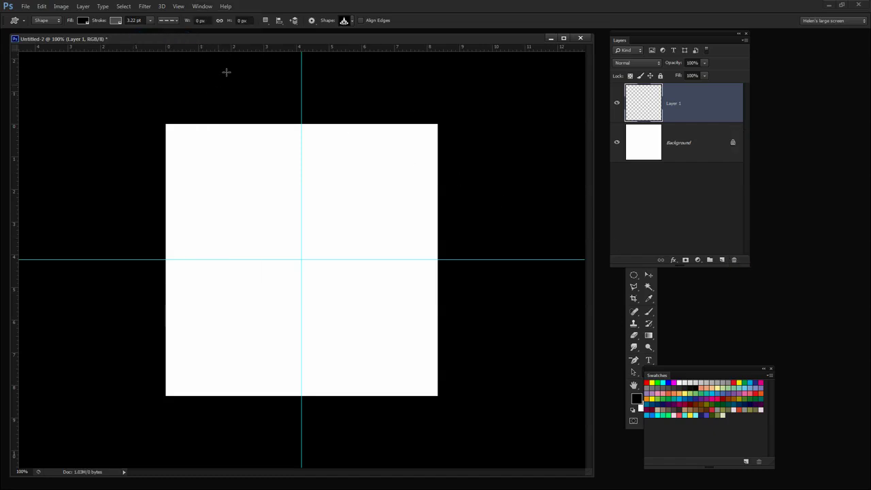
pyautogui.click(200, 9)
pyautogui.moveTo(201, 39)
pyautogui.click(162, 42)
# Browse Kuler themes for 'flower' and add Bene summer flower to the Swatches.
pyautogui.click(772, 149)
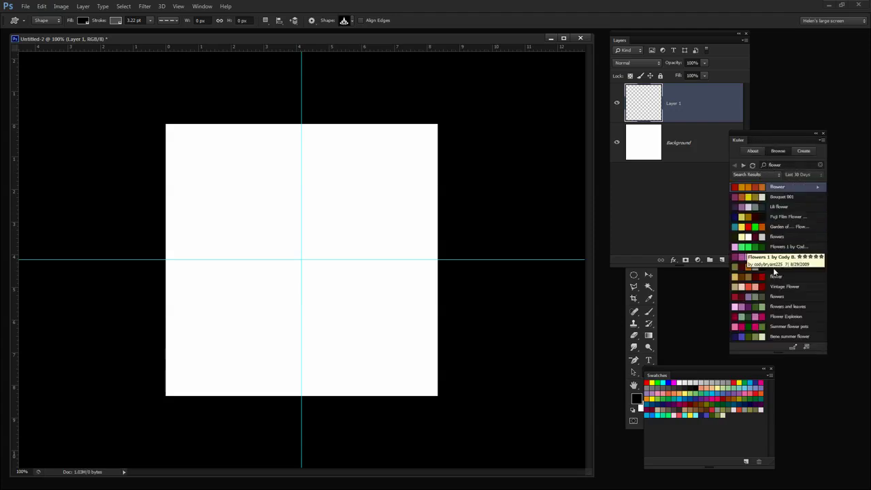
pyautogui.click(819, 338)
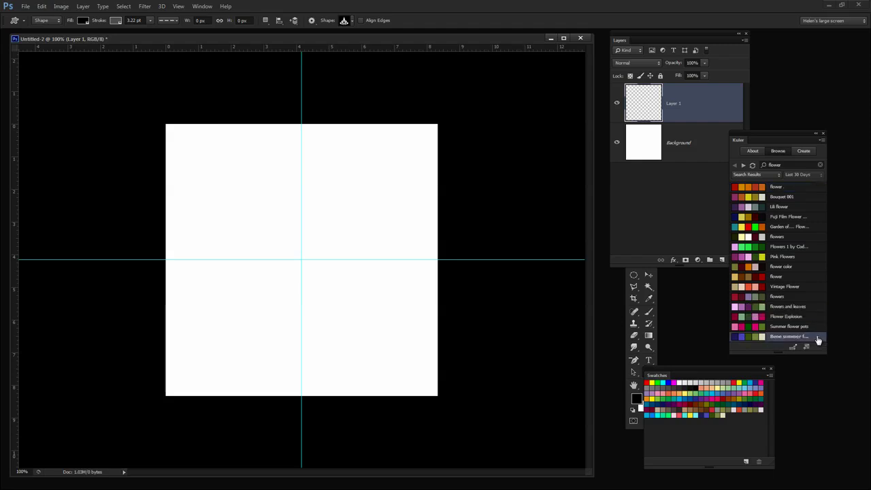
pyautogui.click(818, 338)
pyautogui.click(791, 313)
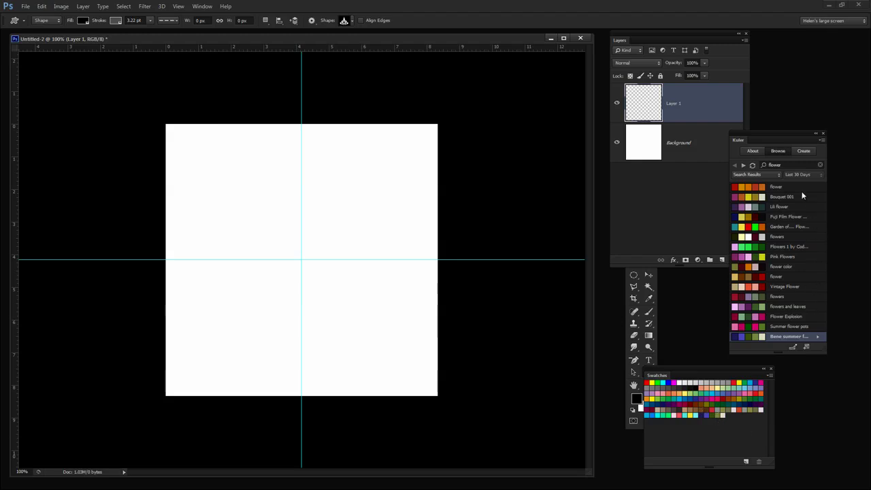
# Close Kuler and move the Layers and tools panels into place.
pyautogui.click(824, 134)
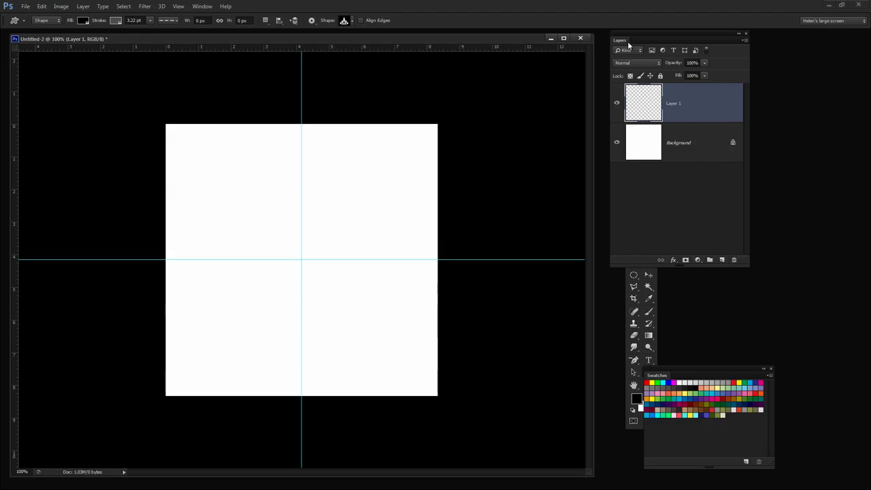
pyautogui.moveTo(629, 38); pyautogui.dragTo(731, 49)
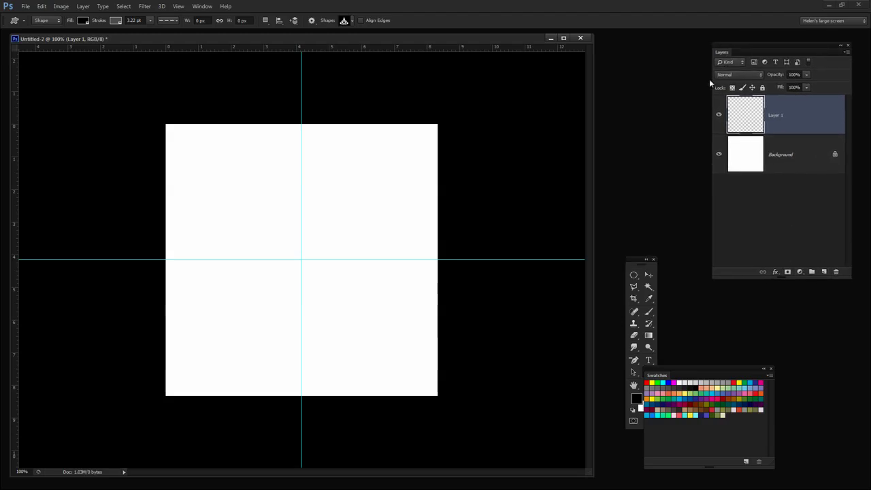
pyautogui.moveTo(631, 262); pyautogui.dragTo(625, 55)
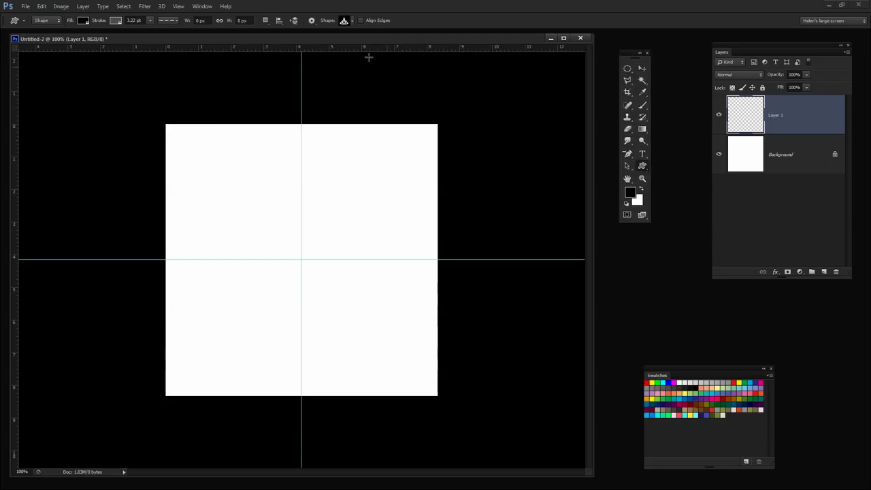
# Load the floral-clipart.csh shape set into the custom shape picker.
pyautogui.click(351, 22)
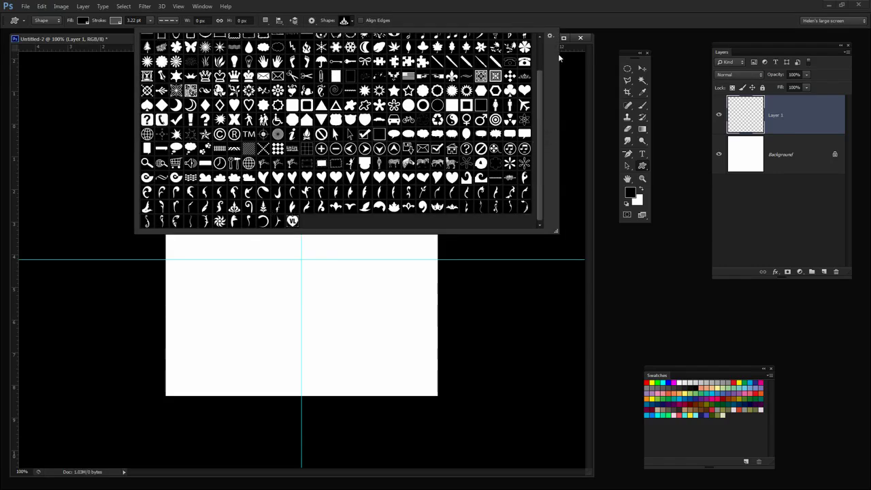
pyautogui.click(551, 36)
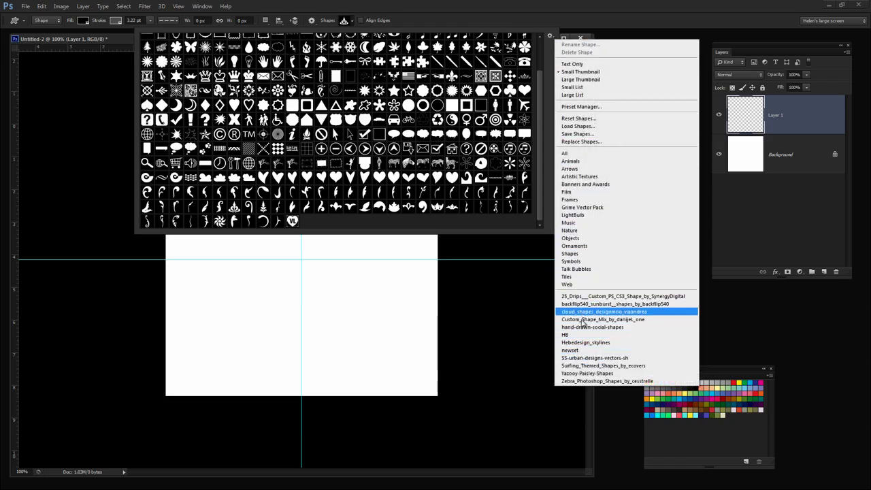
pyautogui.click(578, 127)
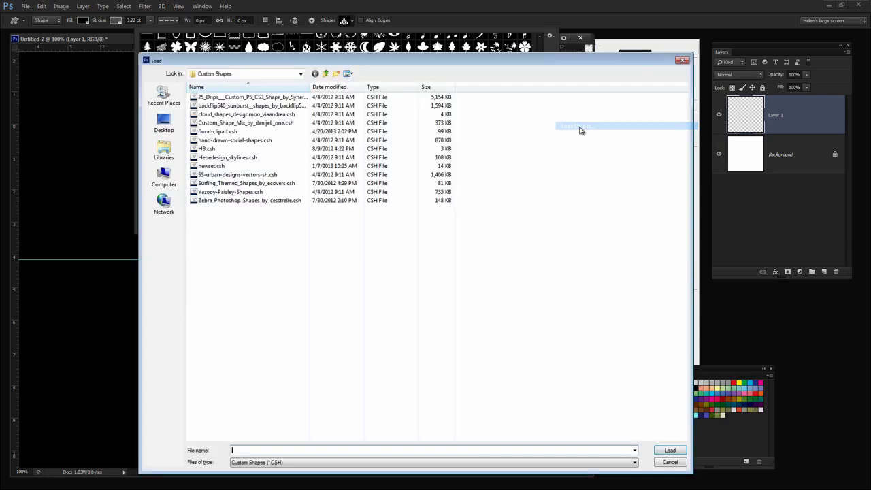
pyautogui.click(216, 131)
pyautogui.click(668, 451)
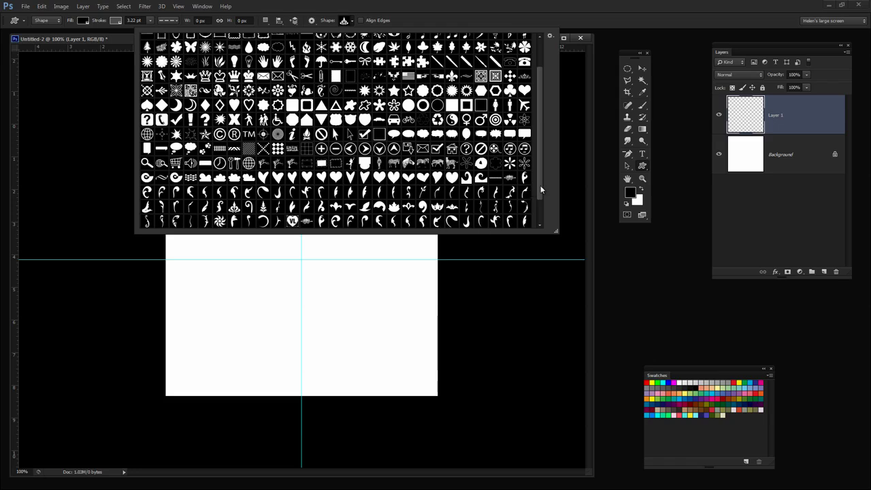
# Choose the curling swirl ornament as the active custom shape.
pyautogui.scroll(-2, 541, 192)
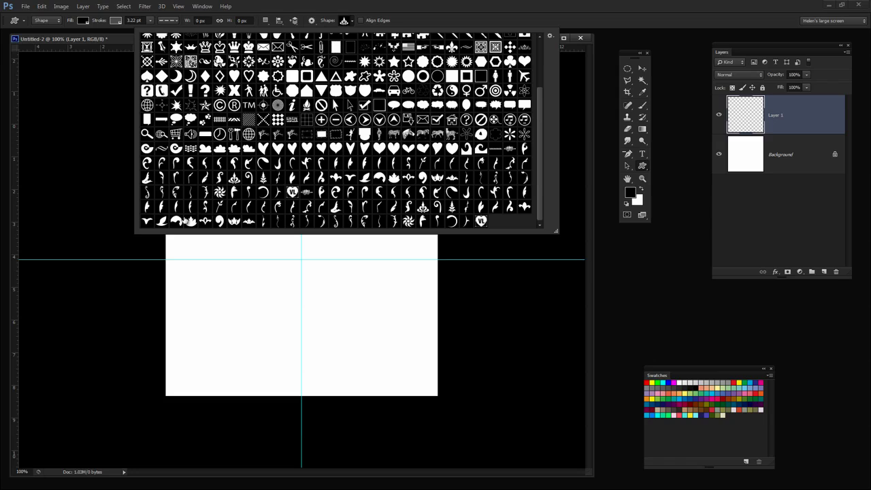
pyautogui.click(146, 192)
pyautogui.press('Return')
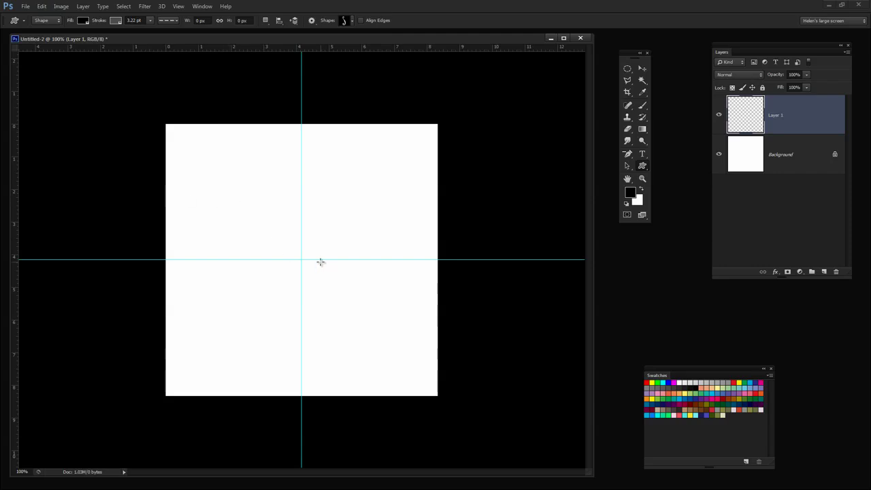
# Keep Shape mode, set the stroke to No Color and the fill to the purple swatch.
pyautogui.click(53, 23)
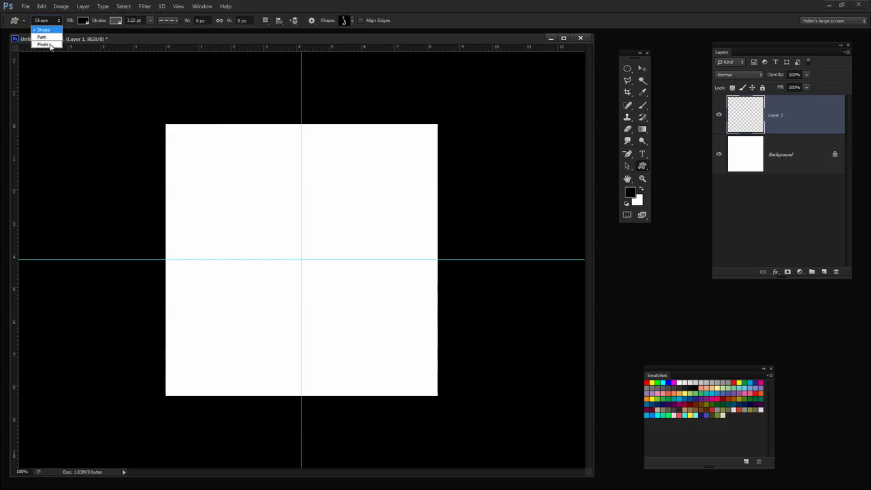
pyautogui.click(54, 31)
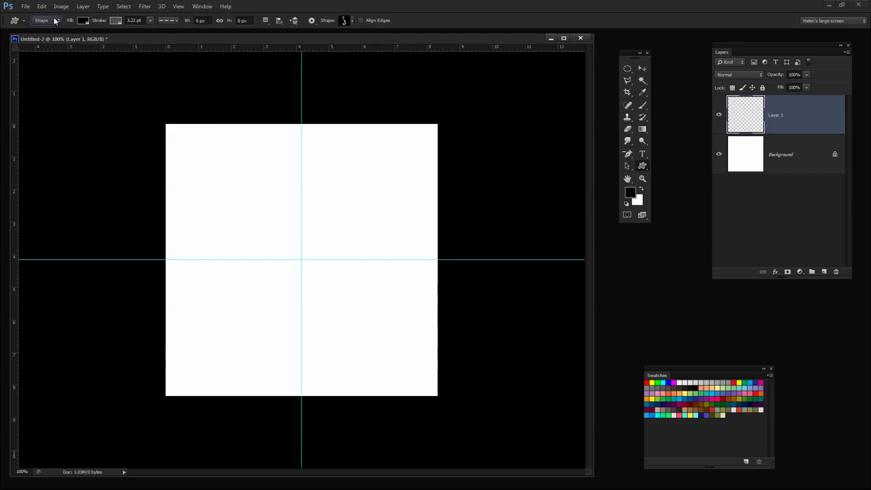
pyautogui.click(116, 21)
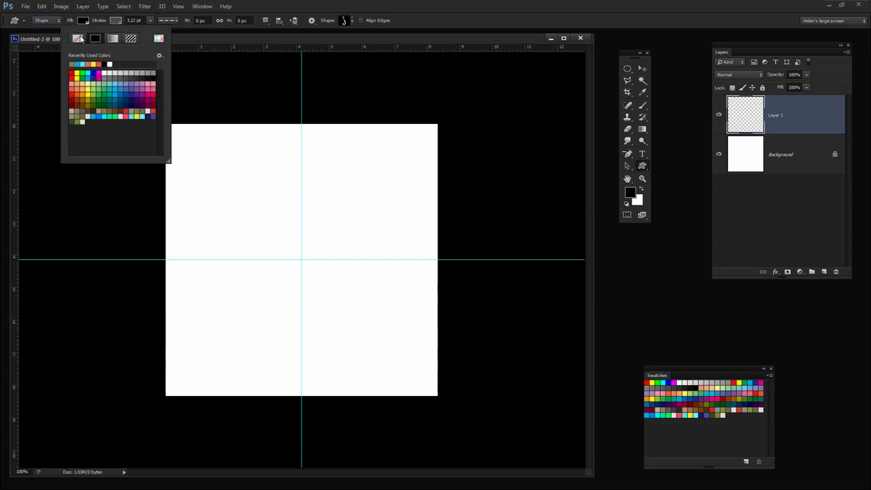
pyautogui.click(76, 39)
pyautogui.click(83, 21)
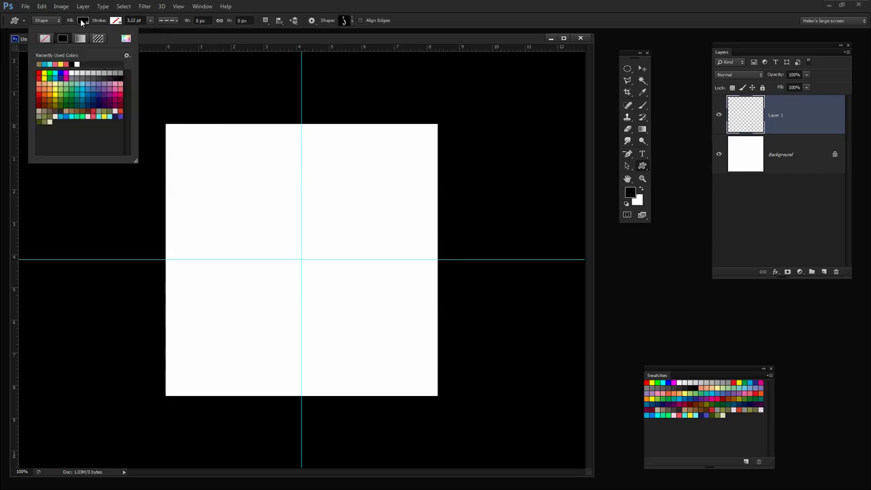
pyautogui.click(121, 115)
pyautogui.click(158, 38)
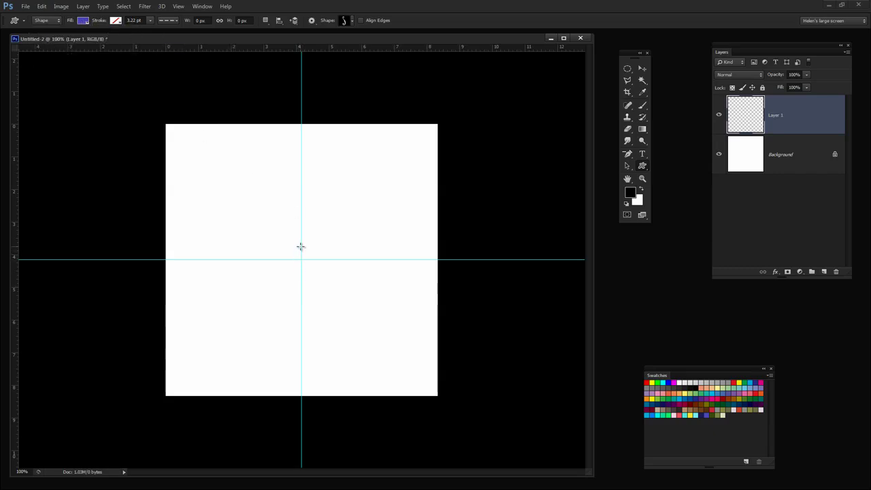
# Draw a purple swirl custom shape and move it just below the guide intersection.
pyautogui.moveTo(299, 239); pyautogui.dragTo(266, 140)
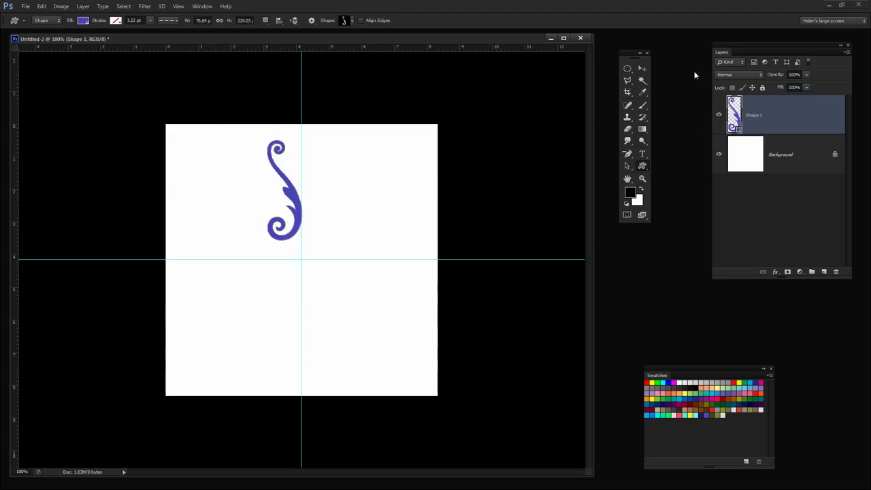
pyautogui.click(643, 70)
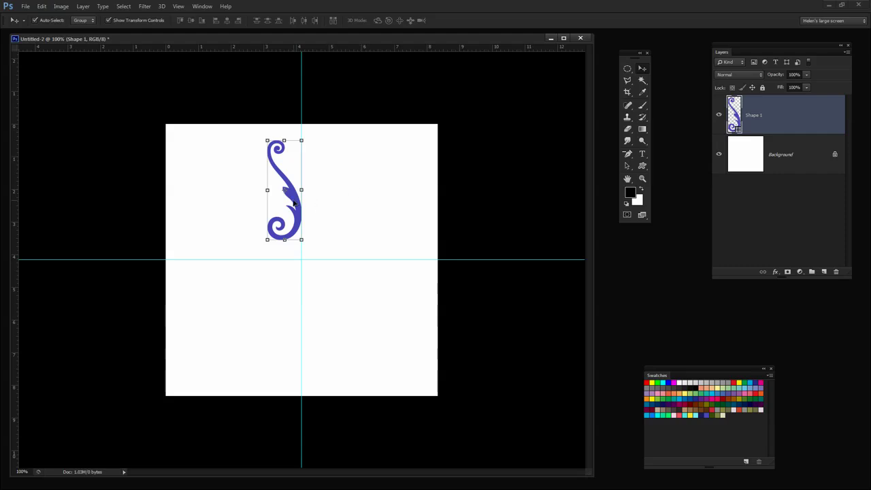
pyautogui.moveTo(298, 203); pyautogui.dragTo(320, 340)
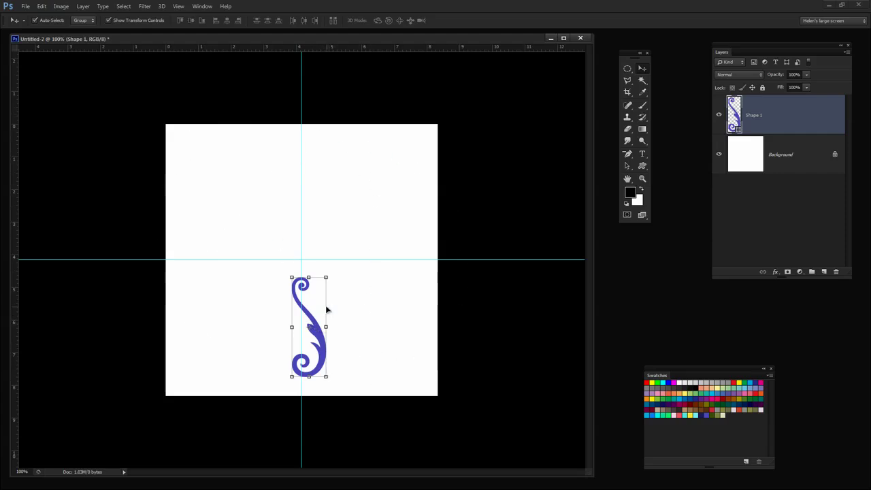
# Rotate the swirl 30° around a pivot set on the guide intersection and commit.
pyautogui.hotkey('ctrl', 't')
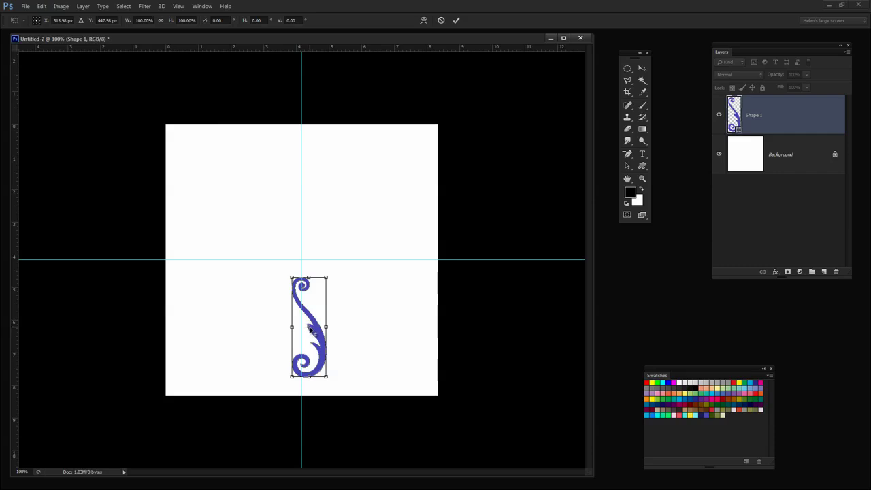
pyautogui.moveTo(309, 329); pyautogui.dragTo(301, 261)
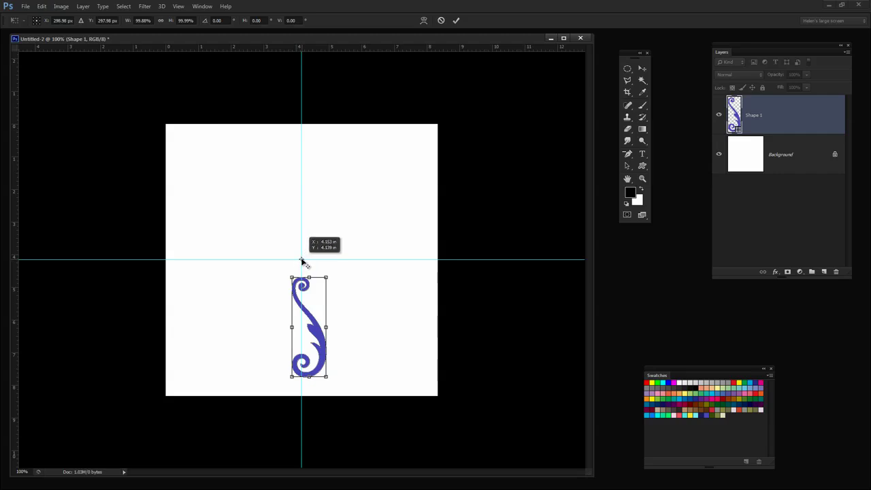
pyautogui.moveTo(301, 258); pyautogui.dragTo(302, 261)
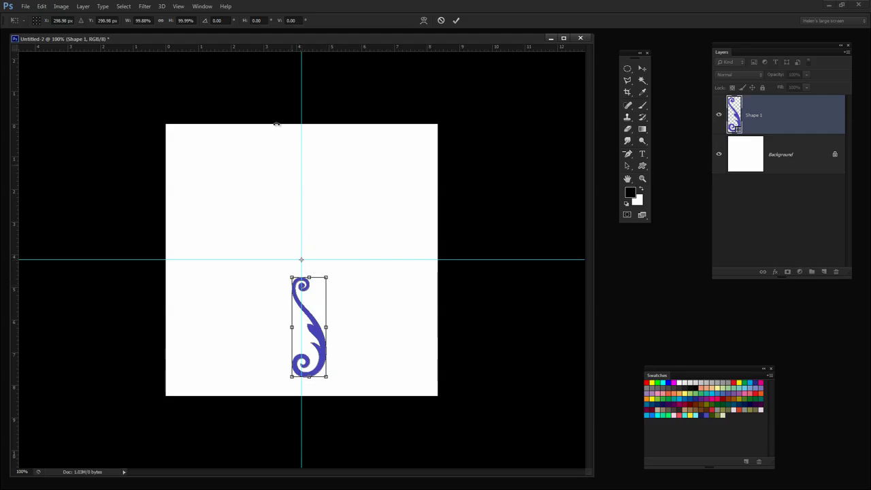
pyautogui.click(224, 20)
pyautogui.write('30')
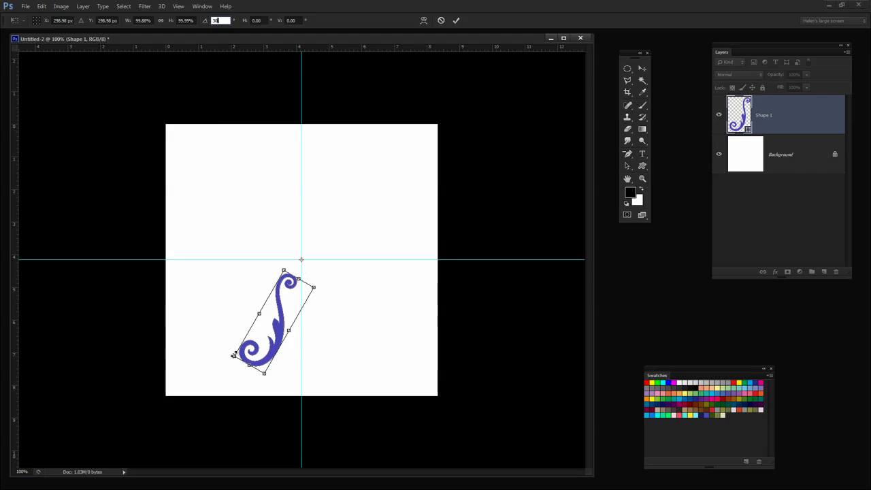
pyautogui.click(456, 21)
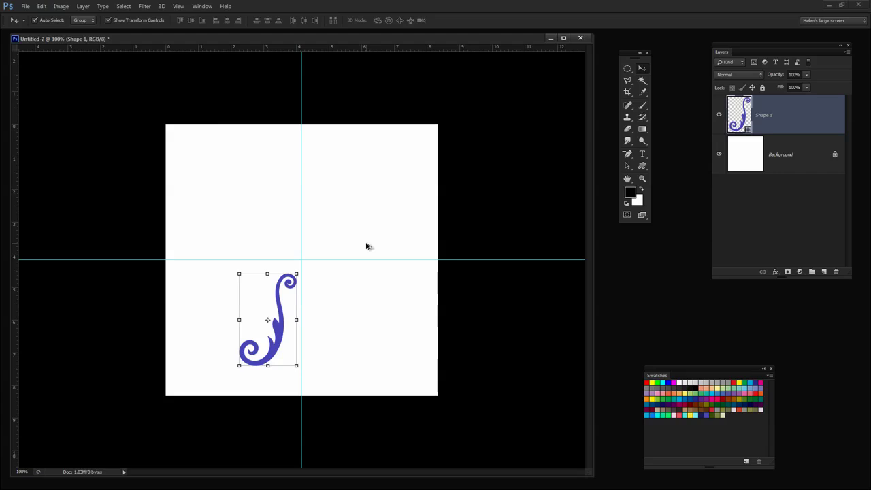
# Repeat the 30° duplicate-rotation five times so swirl copies close into a ring.
pyautogui.hotkey('ctrl', 'shift', 'alt', 't')
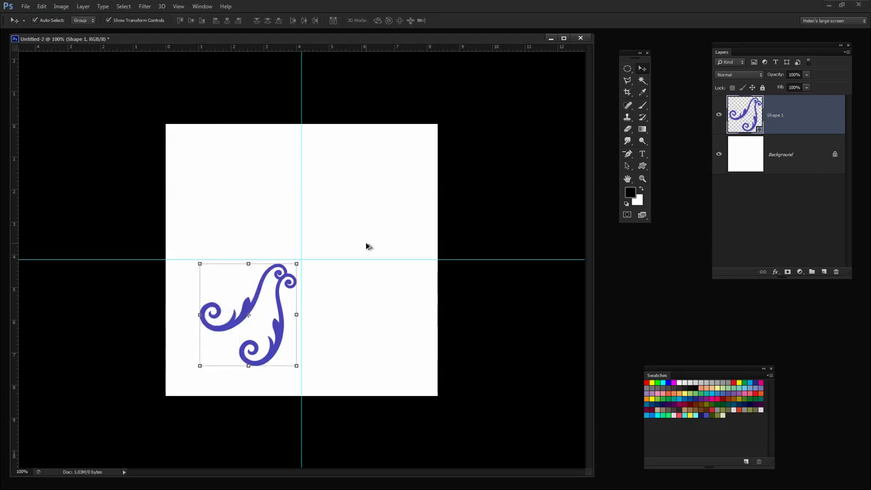
pyautogui.hotkey('ctrl', 'shift', 'alt', 't')
pyautogui.hotkey('ctrl', 'shift', 'alt', 't')
pyautogui.hotkey('ctrl', 'shift', 'alt', 't')
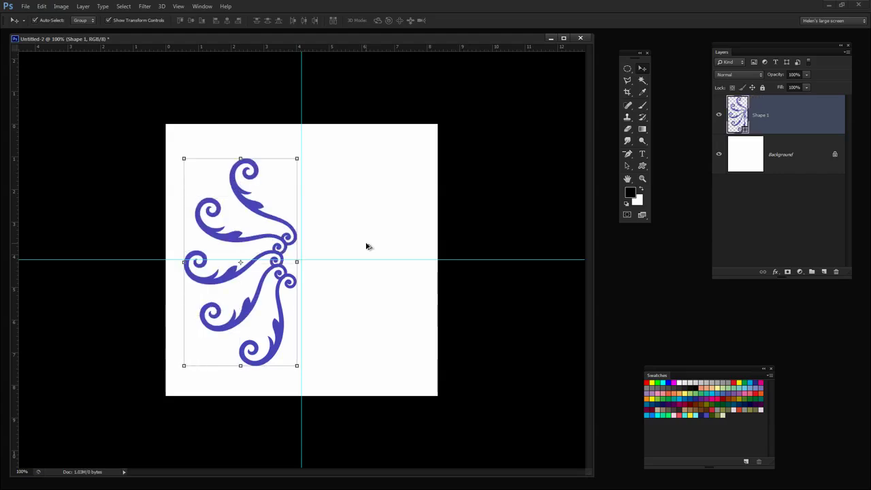
pyautogui.hotkey('ctrl', 'shift', 'alt', 't')
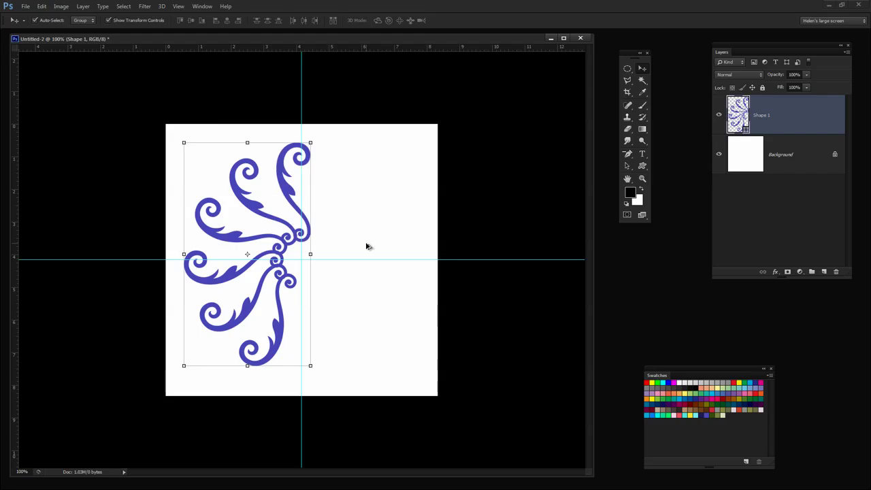
pyautogui.hotkey('ctrl', 'shift', 'alt', 't')
pyautogui.hotkey('ctrl', 'shift', 'alt', 't')
pyautogui.hotkey('ctrl', 'shift', 'alt', 't')
pyautogui.hotkey('ctrl', 'shift', 'alt', 't')
pyautogui.hotkey('ctrl', 'shift', 'alt', 't')
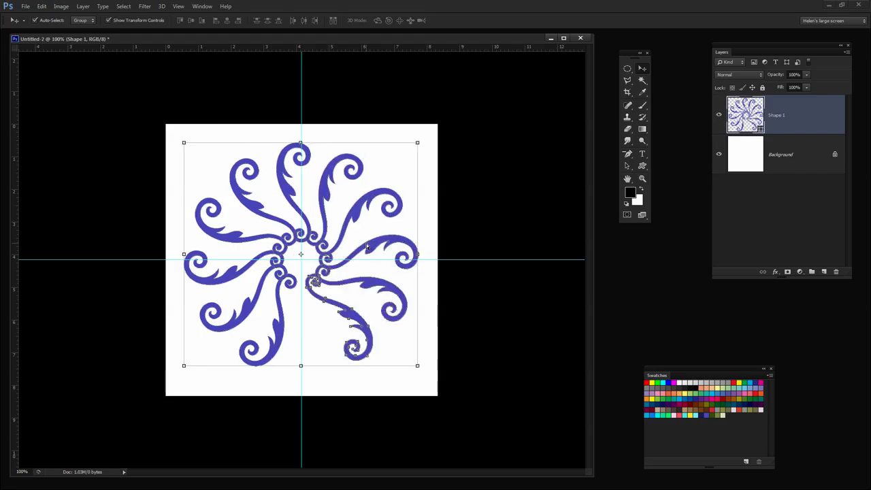
pyautogui.hotkey('ctrl', 'shift', 'alt', 't')
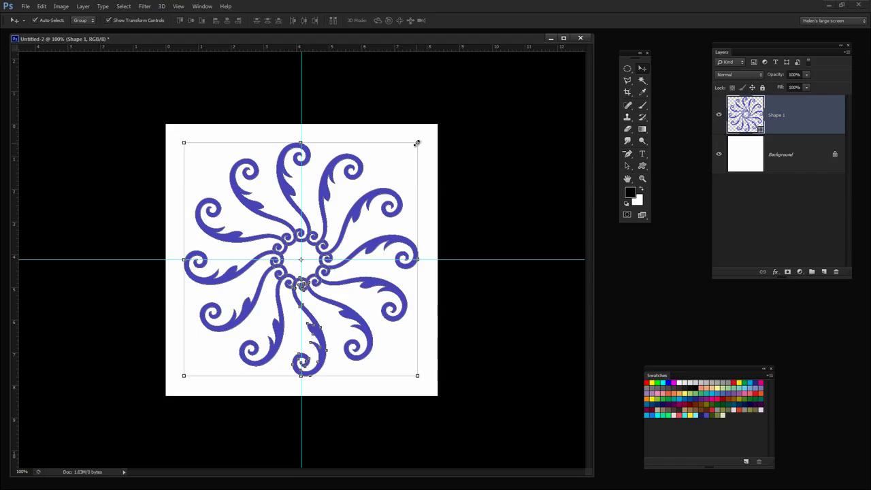
# Enlarge the swirl ring slightly, rasterize Shape 1, and add an empty Layer 1 above it.
pyautogui.moveTo(417, 143)
pyautogui.mouseDown()
pyautogui.moveTo(385, 179)
pyautogui.moveTo(426, 134)
pyautogui.mouseUp()
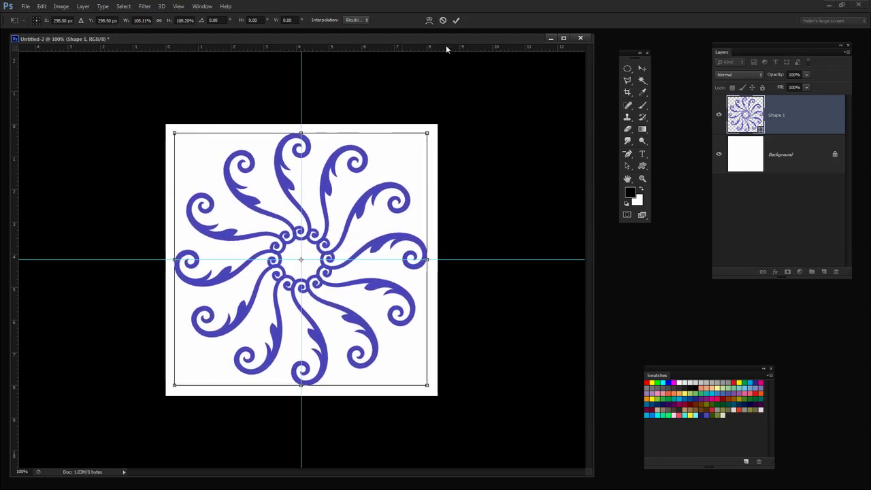
pyautogui.click(456, 21)
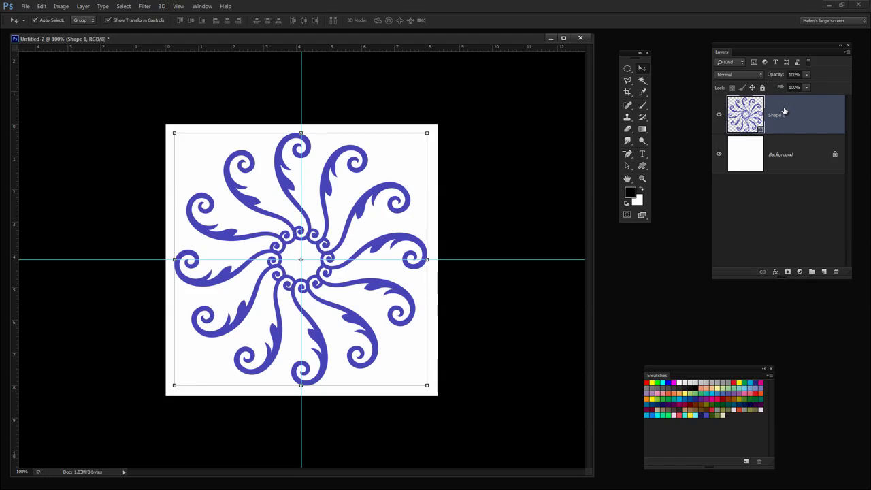
pyautogui.rightClick(784, 110)
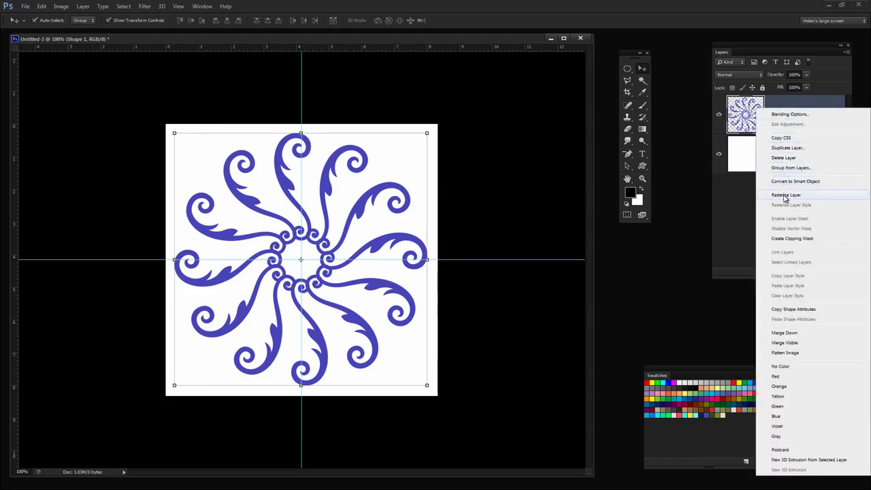
pyautogui.click(786, 195)
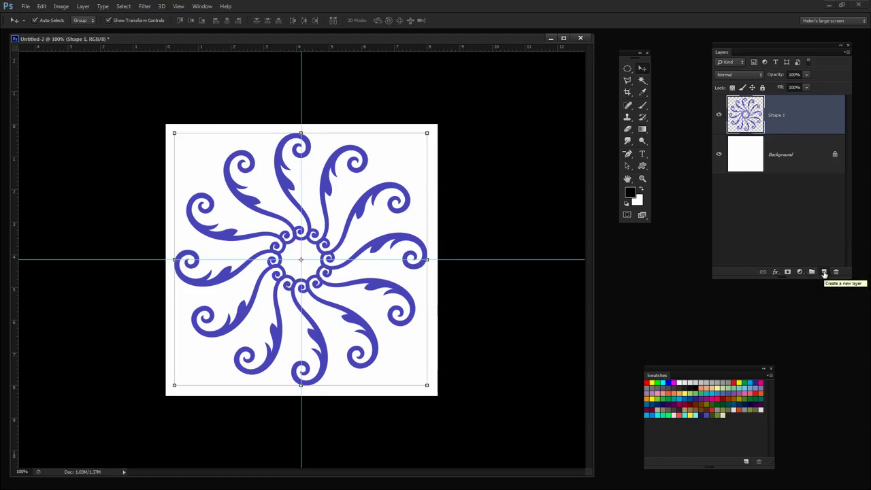
pyautogui.click(824, 272)
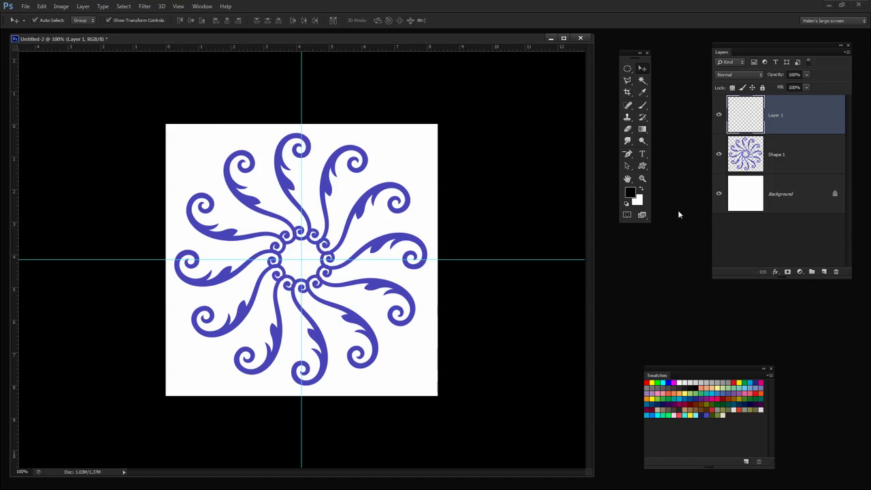
# Choose the leafy sprig as the custom shape and hide the Shape 1 swirl layer.
pyautogui.click(643, 167)
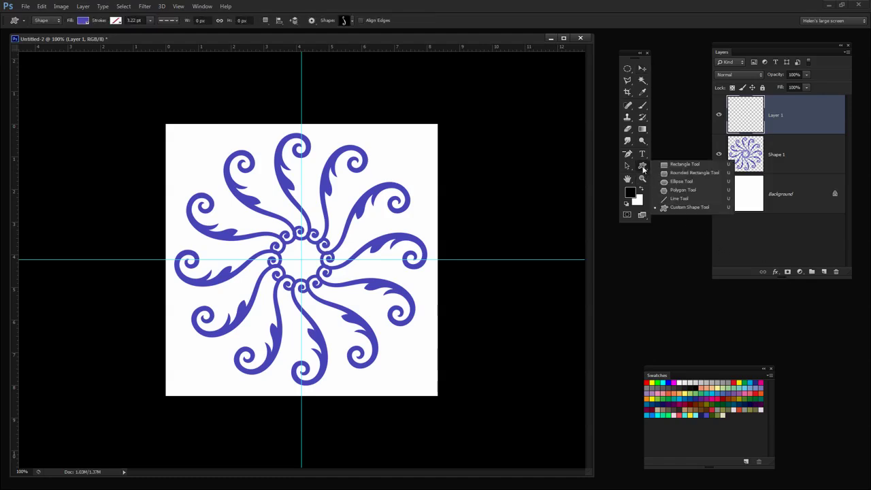
pyautogui.click(671, 210)
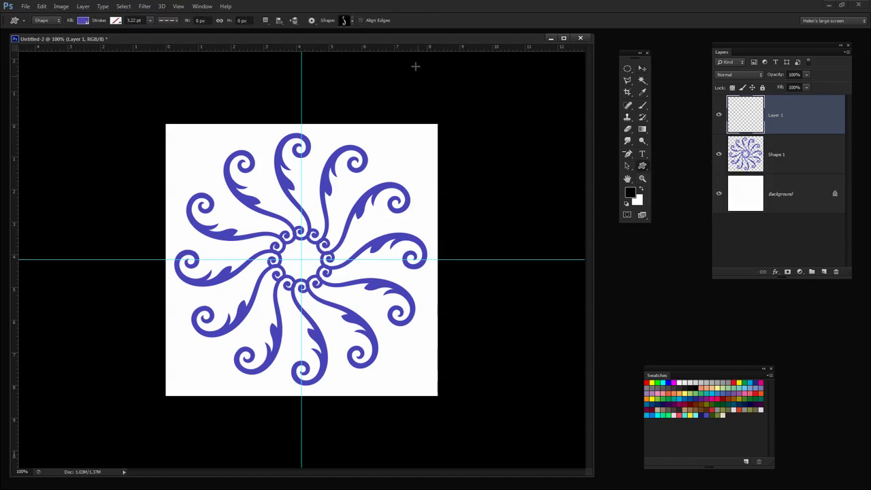
pyautogui.click(352, 21)
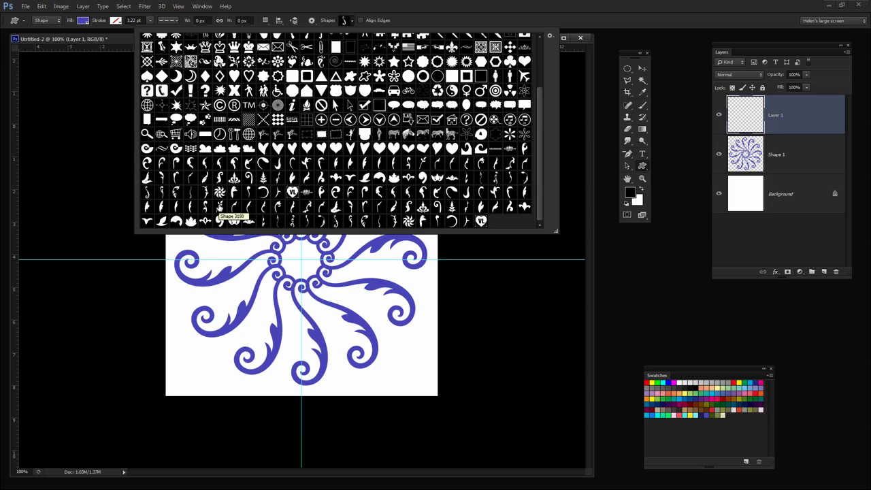
pyautogui.click(220, 206)
pyautogui.click(219, 206)
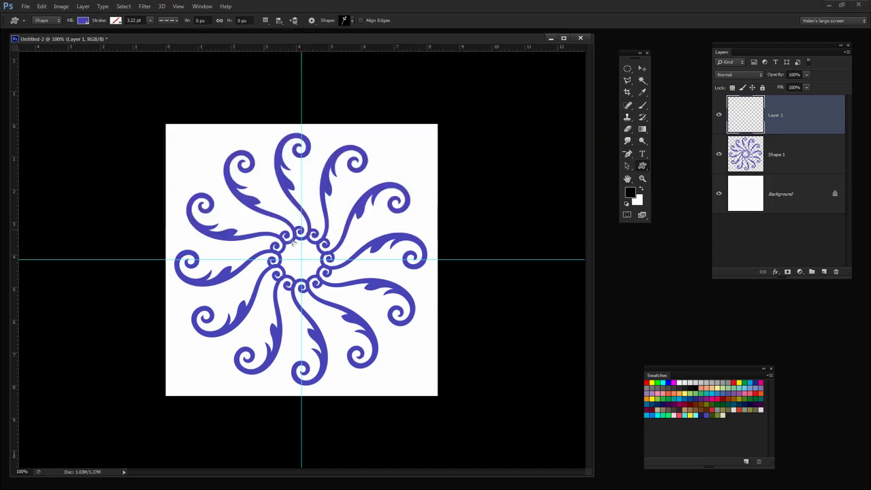
pyautogui.click(718, 155)
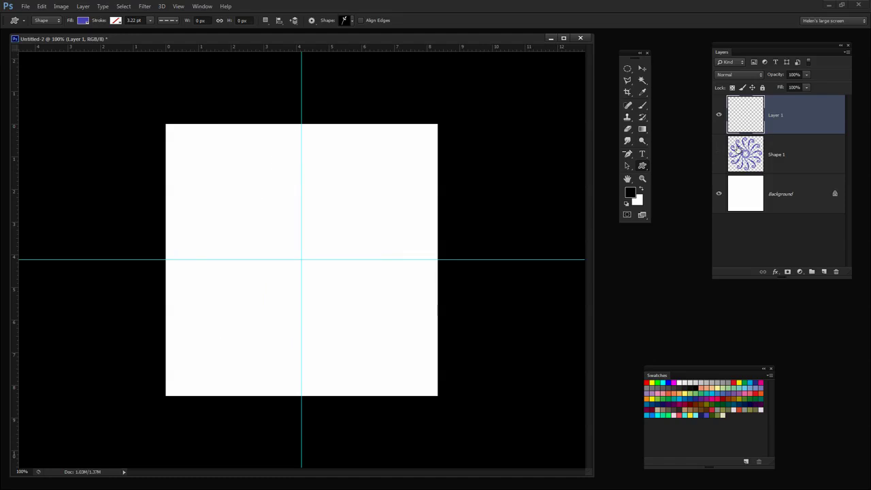
# Draw an olive-green sprig on Shape 2 with its stem at the guide intersection.
pyautogui.click(82, 21)
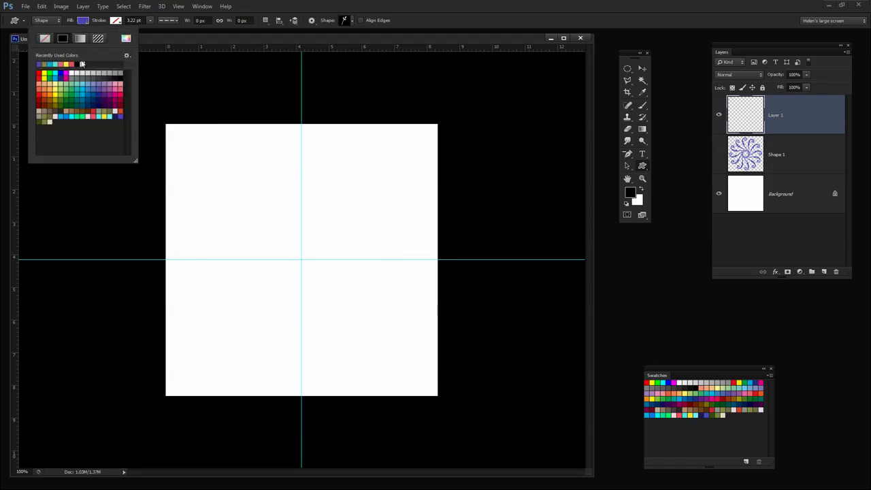
pyautogui.click(40, 120)
pyautogui.moveTo(298, 250); pyautogui.dragTo(298, 126)
pyautogui.press('shift')
pyautogui.press('space')
pyautogui.press('space')
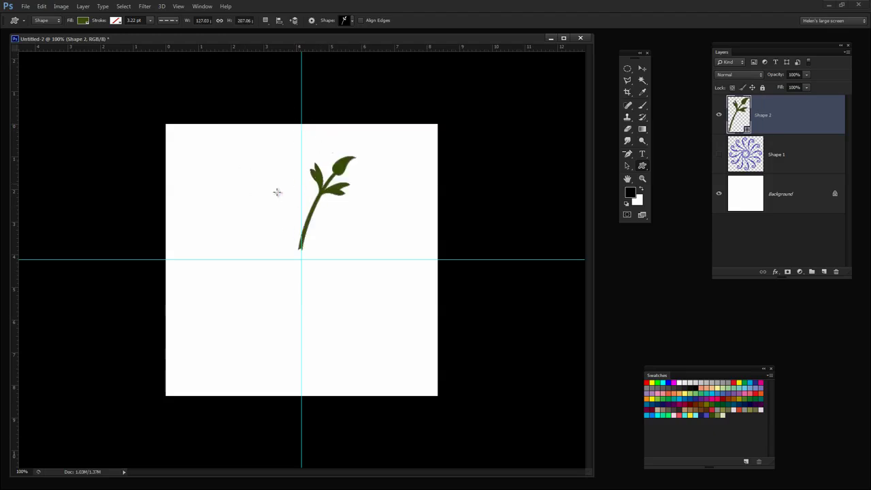
# Rotate the sprig 30° around a pivot at its stem base and commit.
pyautogui.click(642, 69)
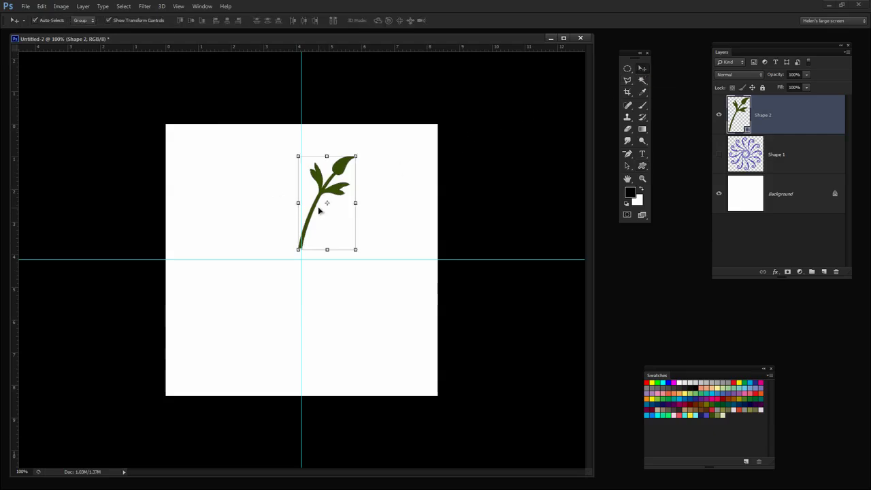
pyautogui.hotkey('ctrl', 't')
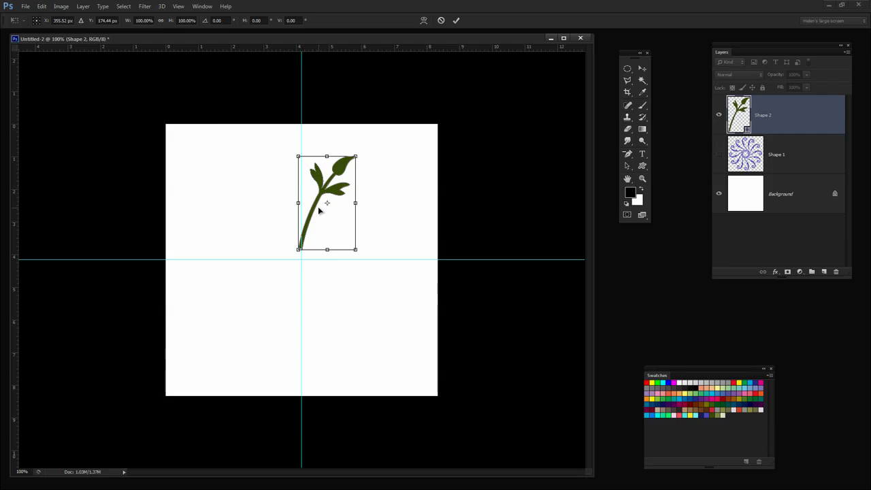
pyautogui.moveTo(328, 203); pyautogui.dragTo(301, 259)
pyautogui.click(225, 20)
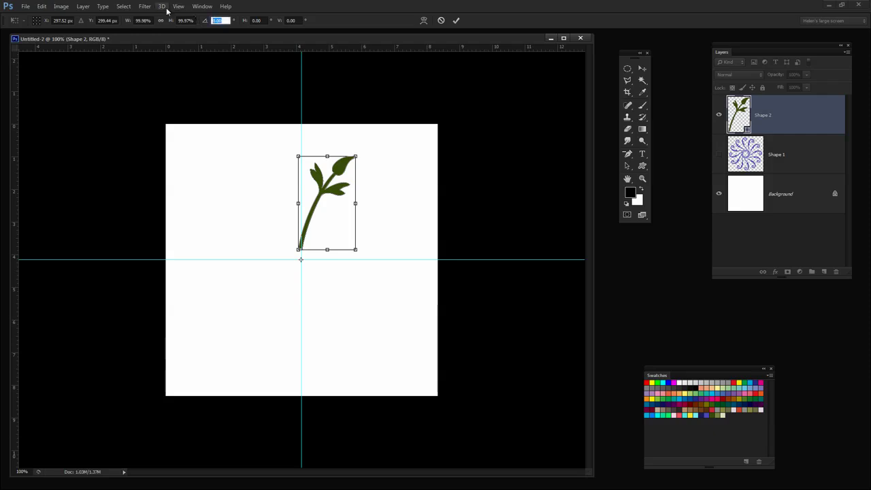
pyautogui.write('30')
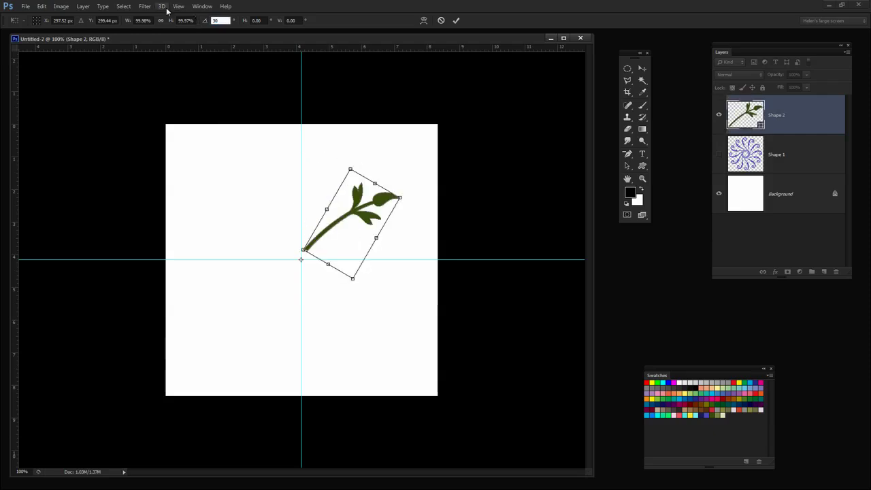
pyautogui.press('Tab')
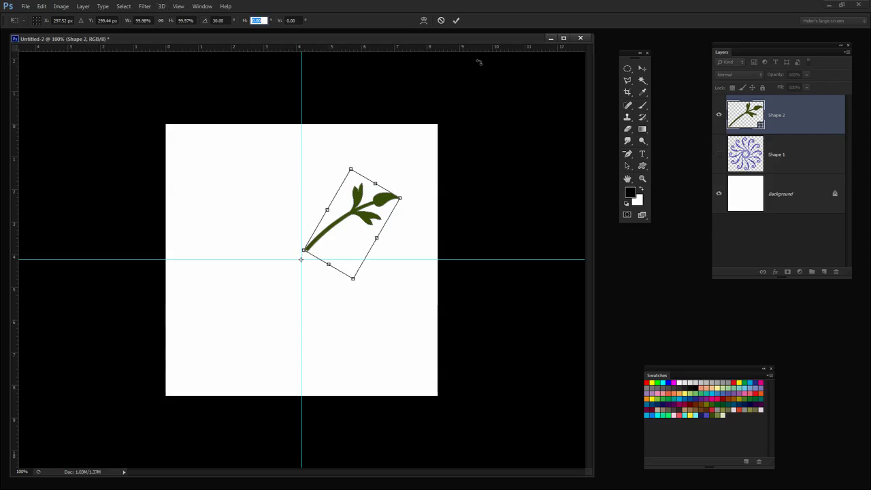
pyautogui.click(456, 21)
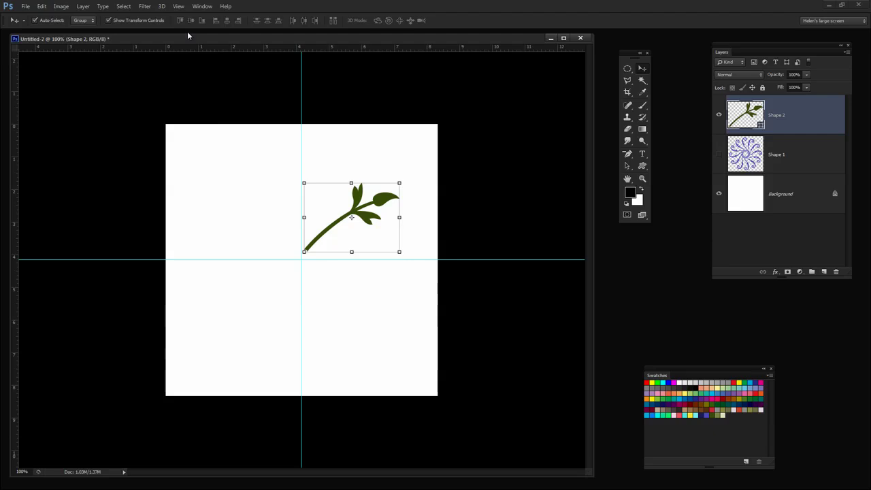
# Repeat the 30° duplicate-rotation until sprig copies fill the circle.
pyautogui.hotkey('ctrl', 'alt', 'shift', 't')
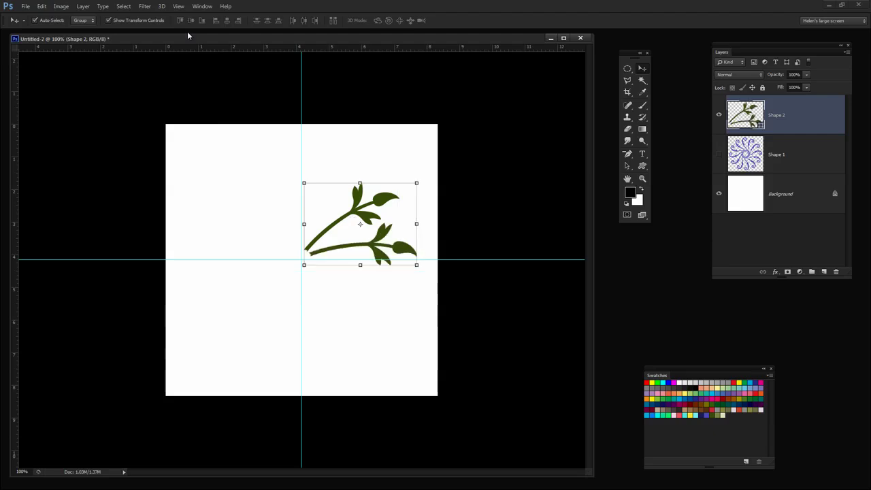
pyautogui.hotkey('ctrl', 'alt', 'shift', 't')
pyautogui.hotkey('ctrl', 'alt', 'shift', 't')
pyautogui.hotkey('ctrl', 'alt', 'shift', 't')
pyautogui.hotkey('ctrl', 'alt', 'shift', 't')
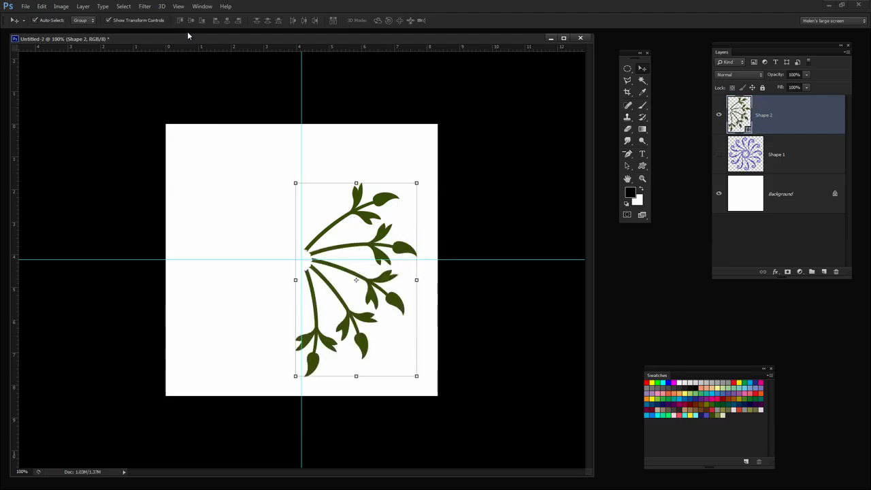
pyautogui.hotkey('ctrl', 'alt', 'shift', 't')
pyautogui.hotkey('ctrl', 'alt', 'shift', 't')
pyautogui.hotkey('ctrl', 'alt', 'shift', 't')
pyautogui.hotkey('ctrl', 'alt', 'shift', 't')
pyautogui.hotkey('ctrl', 'alt', 'shift', 't')
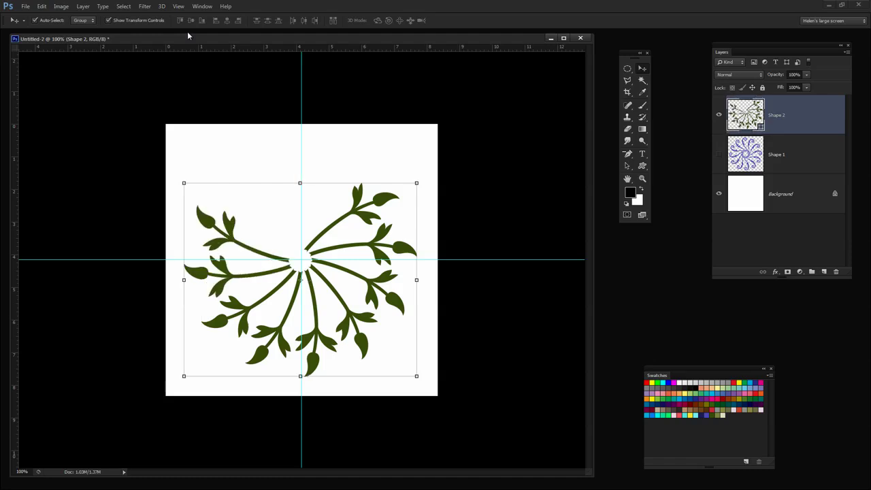
pyautogui.hotkey('ctrl', 'alt', 'shift', 't')
pyautogui.hotkey('ctrl', 'alt', 'shift', 't')
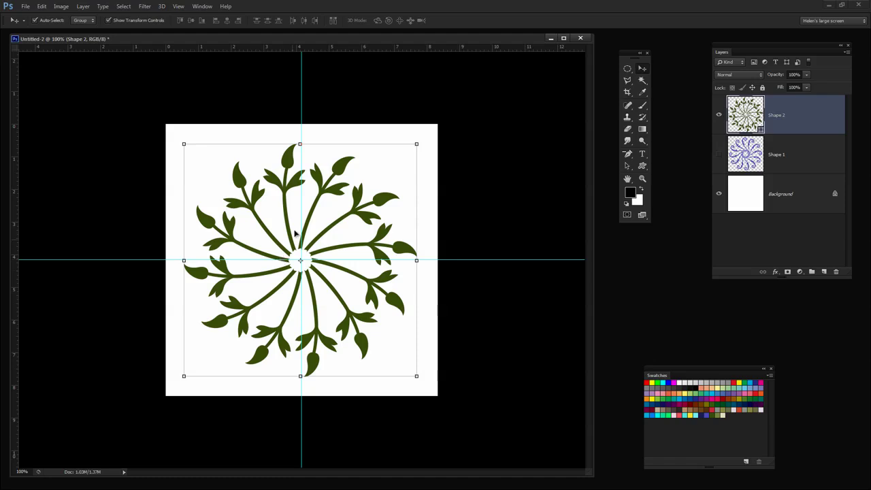
# Show the swirl layer again and scale the leaf ring to about 76%, rotated 15°.
pyautogui.click(718, 155)
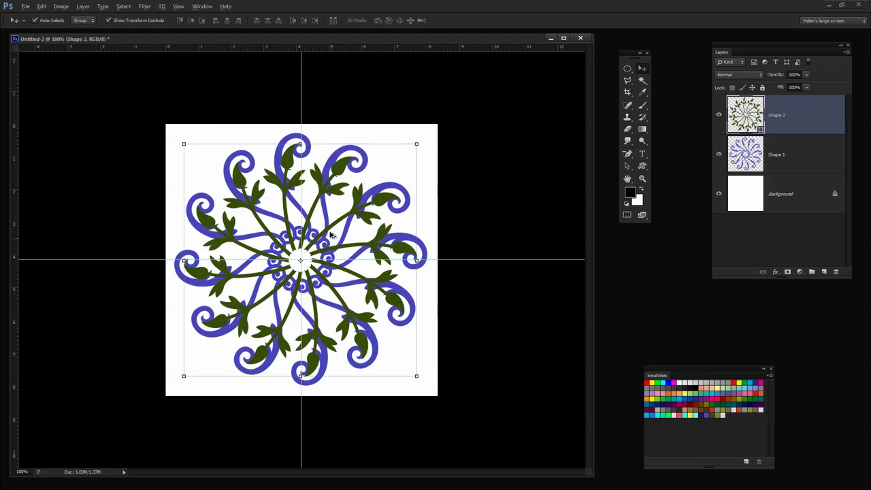
pyautogui.moveTo(417, 145); pyautogui.dragTo(392, 173)
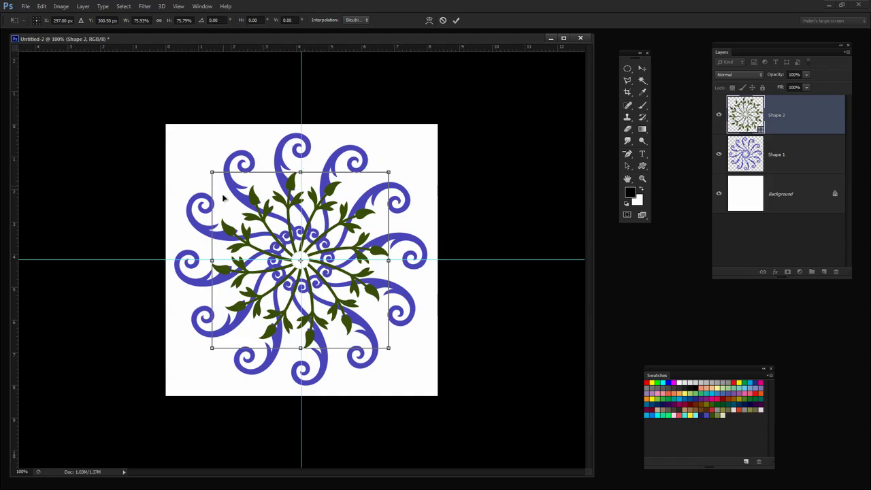
pyautogui.click(214, 20)
pyautogui.write('15')
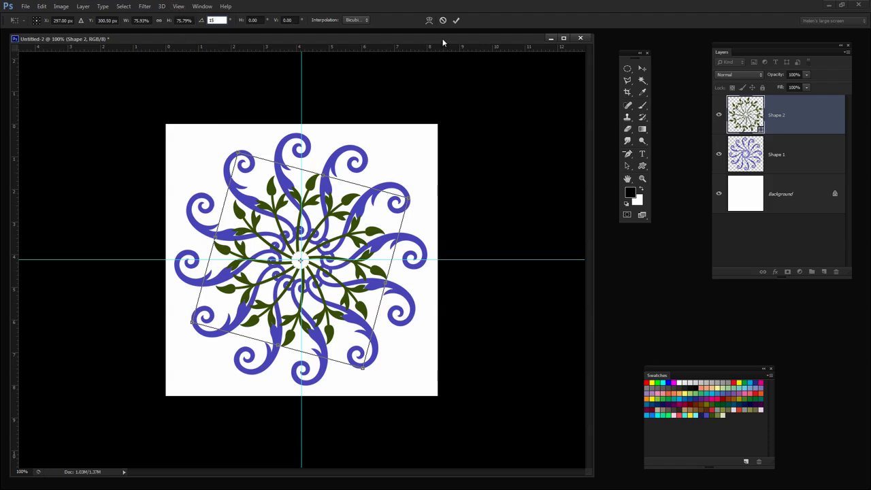
pyautogui.click(456, 20)
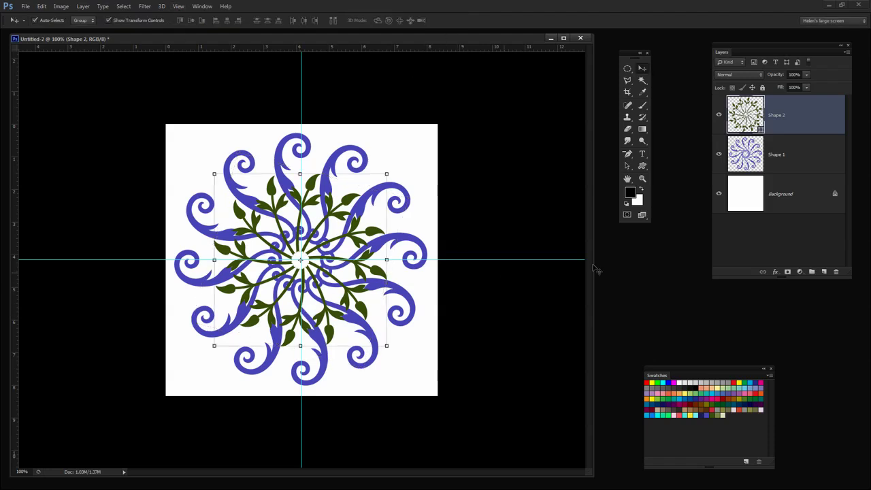
# Add a new layer and pick the fleur-de-lis custom shape.
pyautogui.click(824, 271)
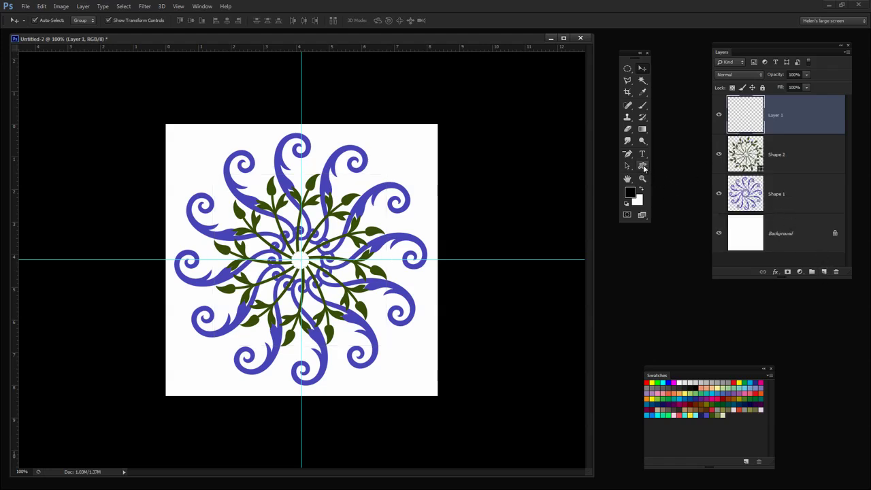
pyautogui.click(643, 166)
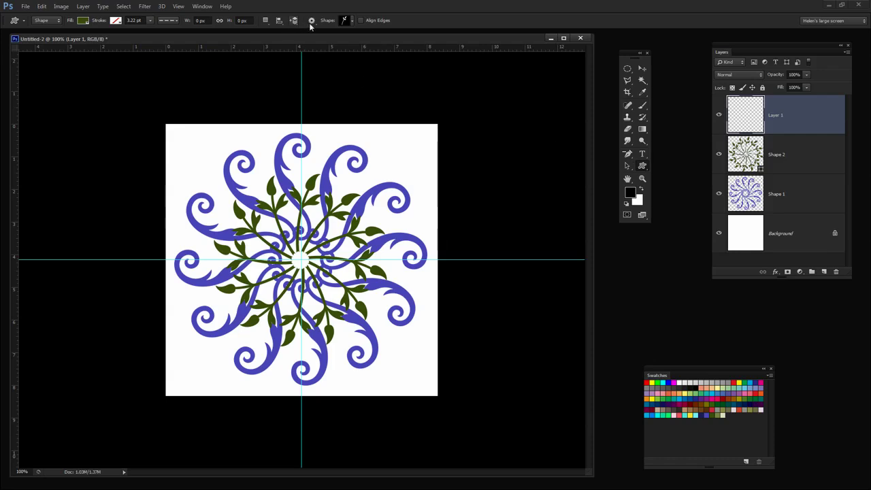
pyautogui.click(352, 20)
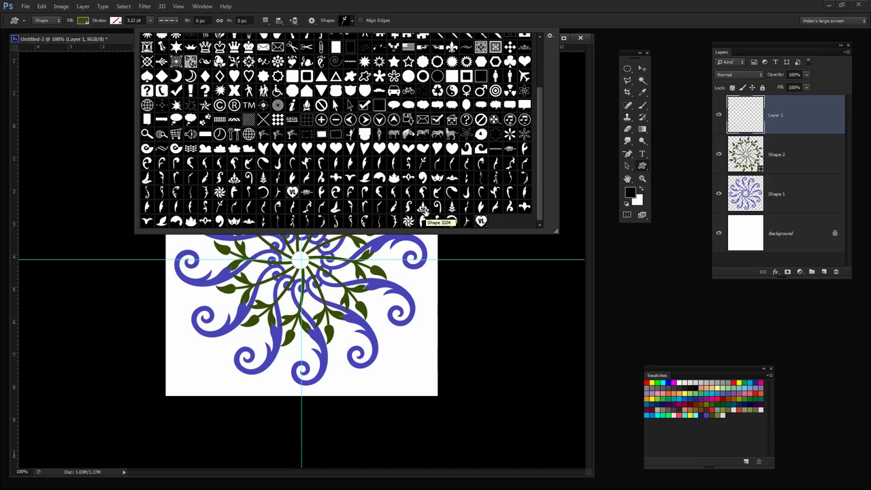
pyautogui.click(423, 208)
pyautogui.press('Return')
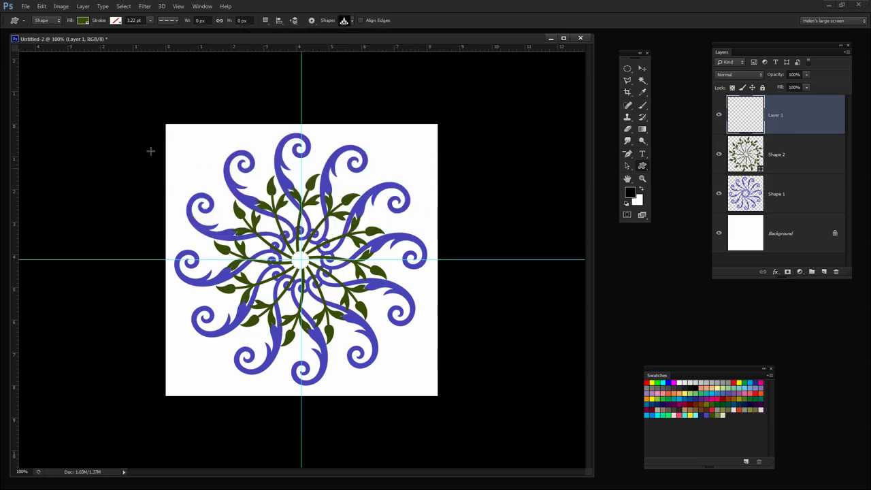
# Draw the fleur-de-lis in a light cream fill rising from the canvas centre.
pyautogui.click(83, 23)
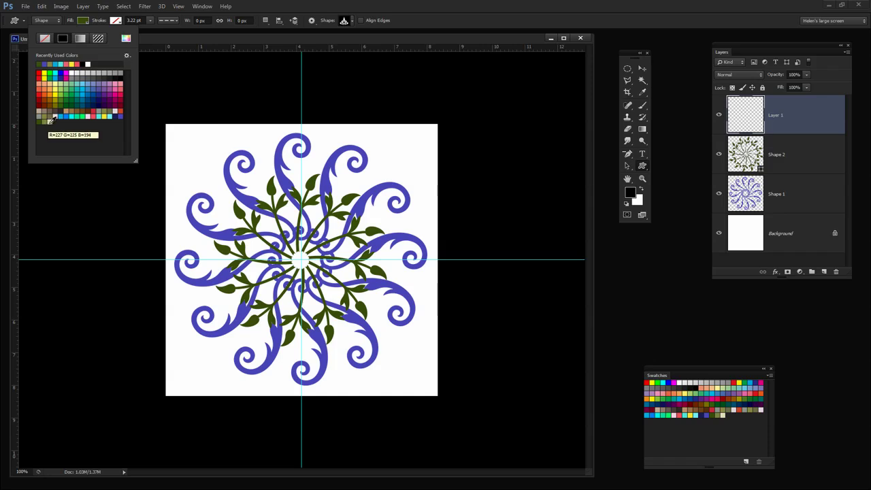
pyautogui.click(54, 117)
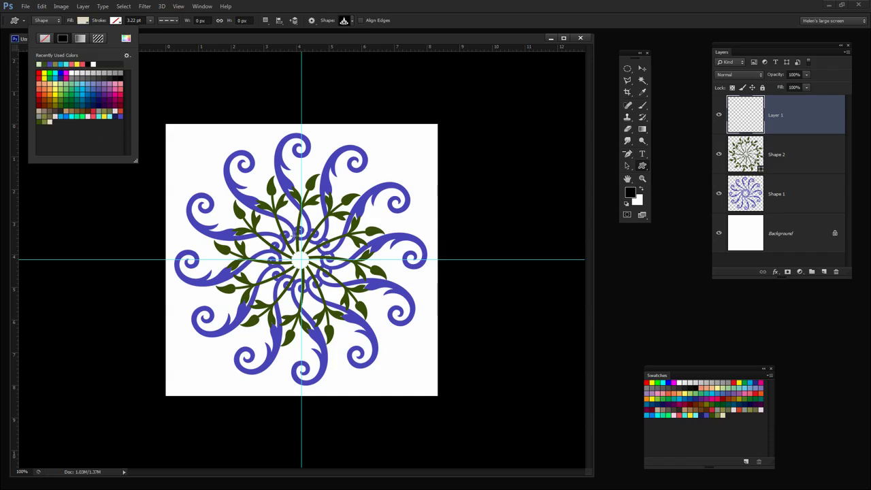
pyautogui.moveTo(293, 251); pyautogui.dragTo(235, 134)
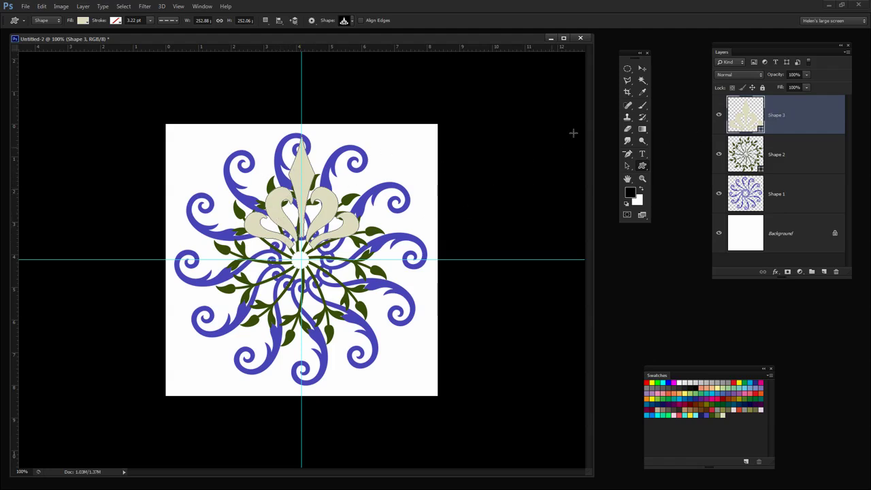
# Nudge the fleur above centre and set its transform pivot on the guide intersection.
pyautogui.click(642, 69)
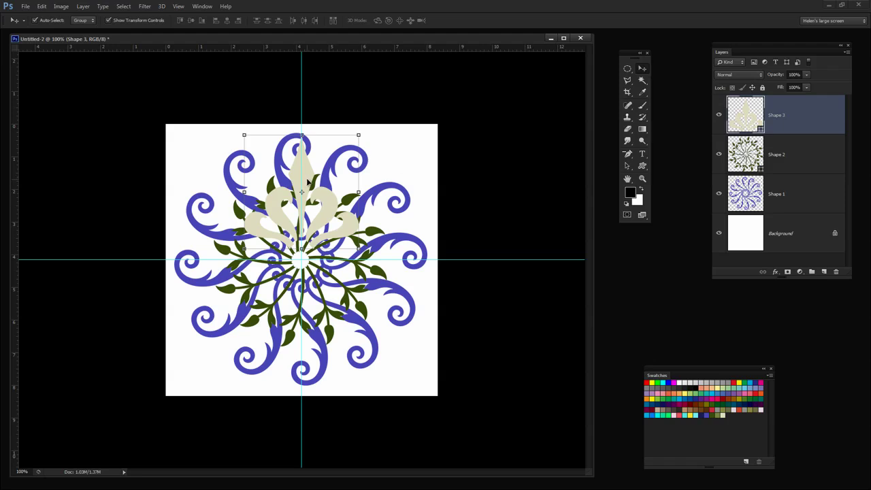
pyautogui.moveTo(307, 181); pyautogui.dragTo(308, 177)
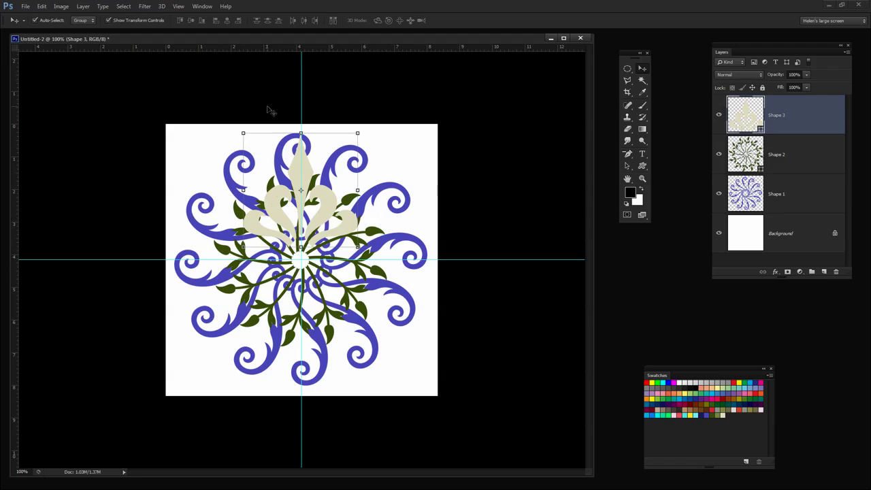
pyautogui.hotkey('ctrl', 't')
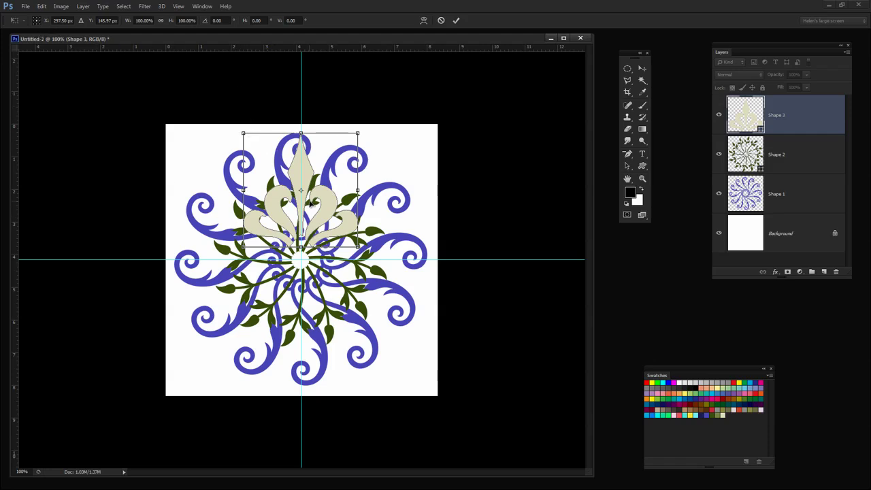
pyautogui.moveTo(304, 194); pyautogui.dragTo(302, 261)
# Rotate the fleur 90° with 0 skew, then repeat copies into a four-point cross.
pyautogui.click(217, 22)
pyautogui.write('90')
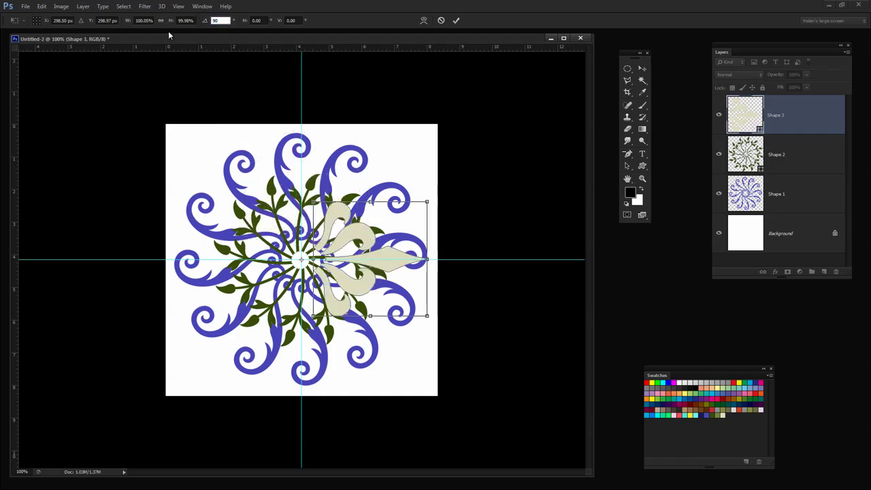
pyautogui.click(257, 21)
pyautogui.write('0')
pyautogui.hotkey('shift', 'Tab')
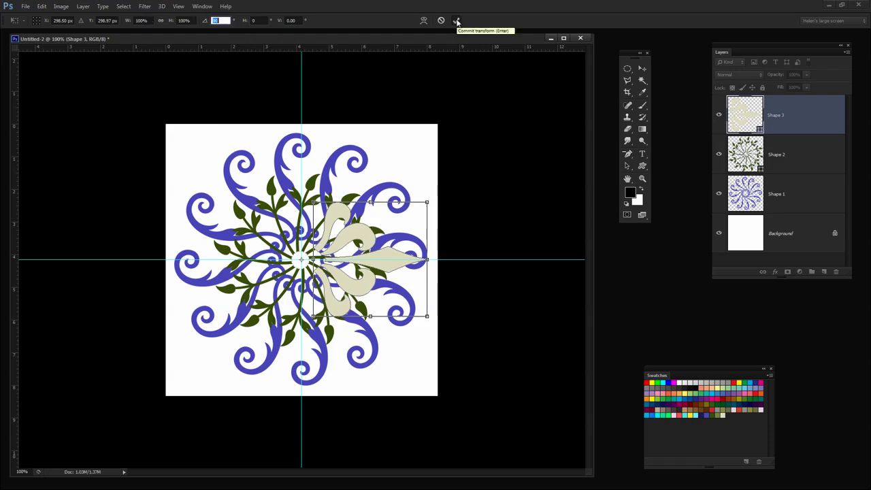
pyautogui.click(456, 21)
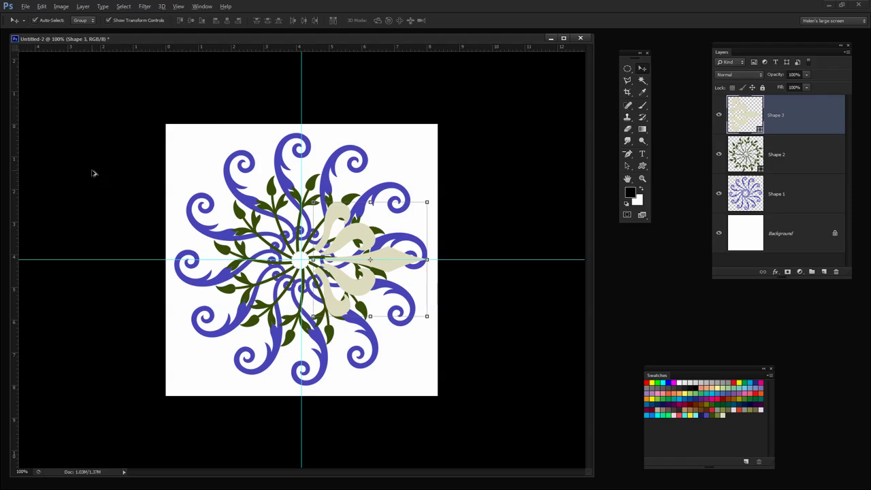
pyautogui.hotkey('ctrl', 'shift', 'alt', 't')
pyautogui.hotkey('ctrl', 'shift', 'alt', 't')
pyautogui.hotkey('ctrl', 'shift', 'alt', 't')
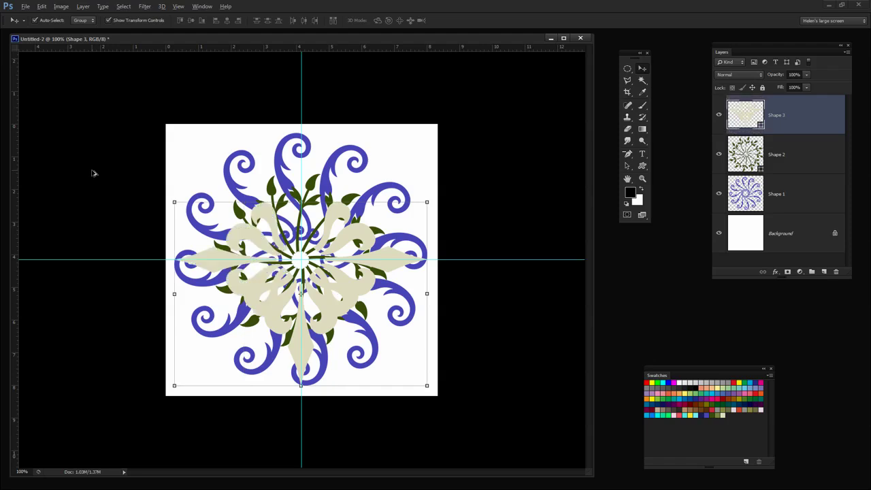
pyautogui.hotkey('ctrl', 'shift', 'alt', 't')
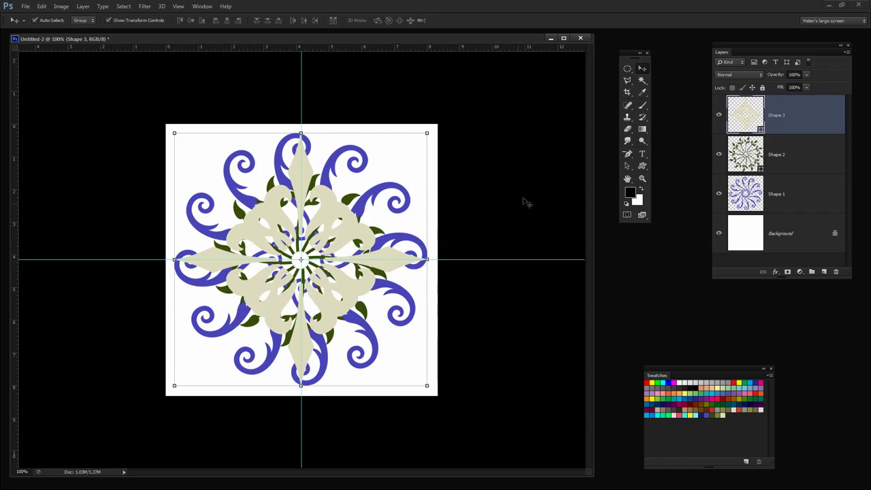
# Give the cream fleur shapes a solid olive-green stroke and drag its width down.
pyautogui.click(642, 169)
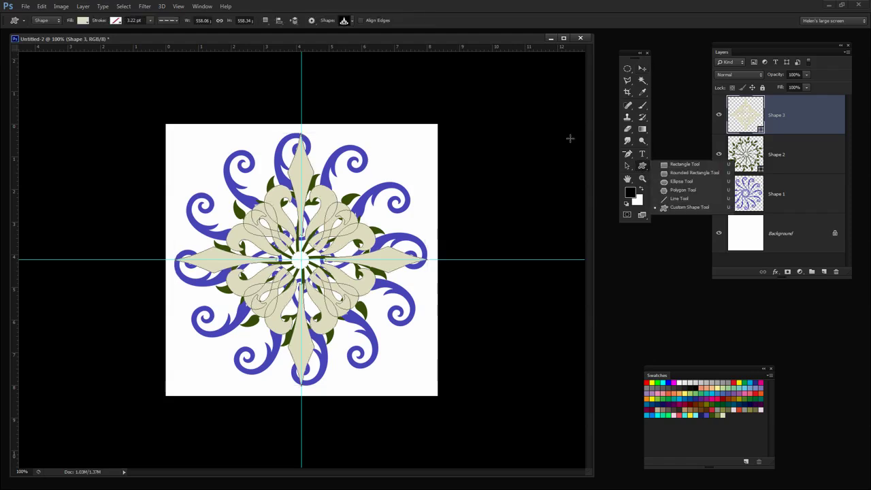
pyautogui.click(116, 20)
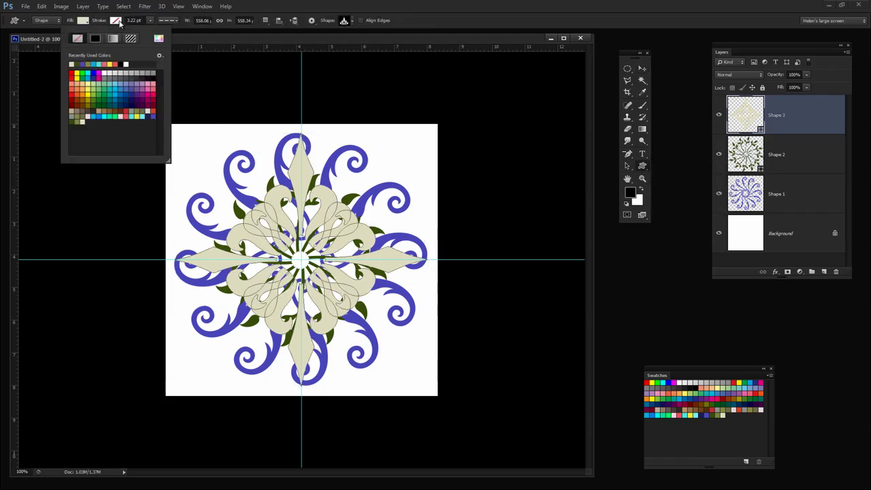
pyautogui.click(76, 121)
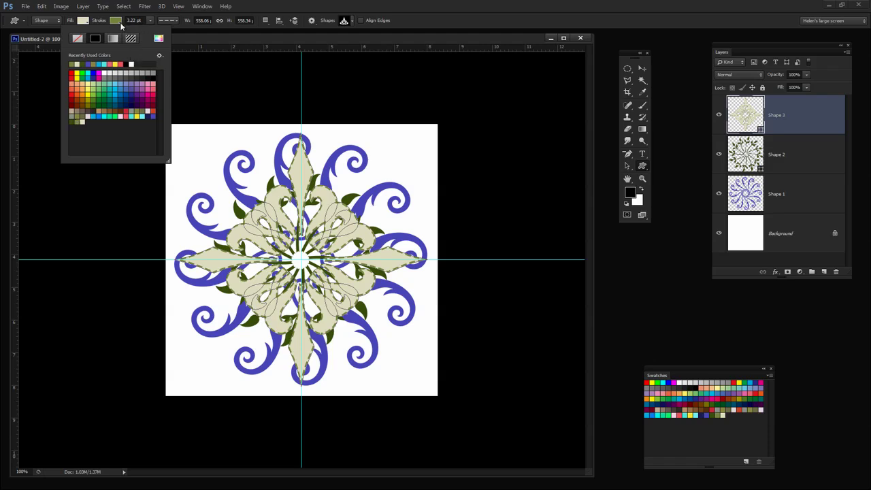
pyautogui.click(168, 22)
pyautogui.click(164, 47)
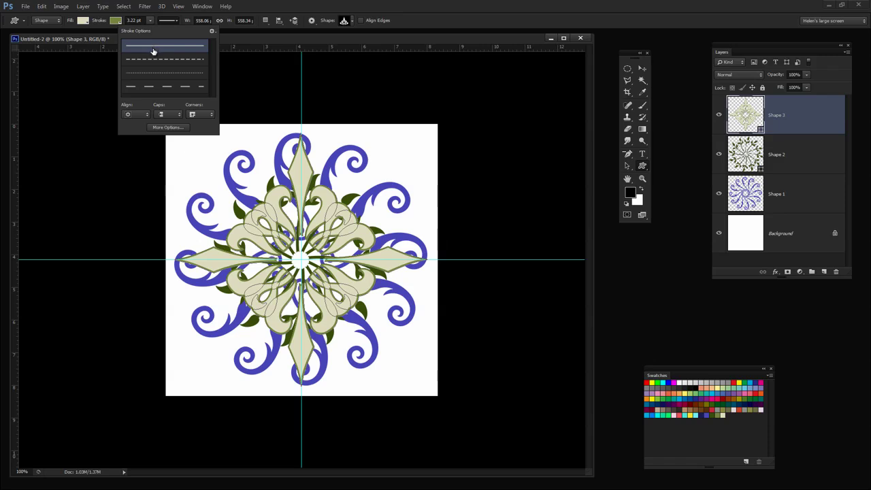
pyautogui.click(150, 22)
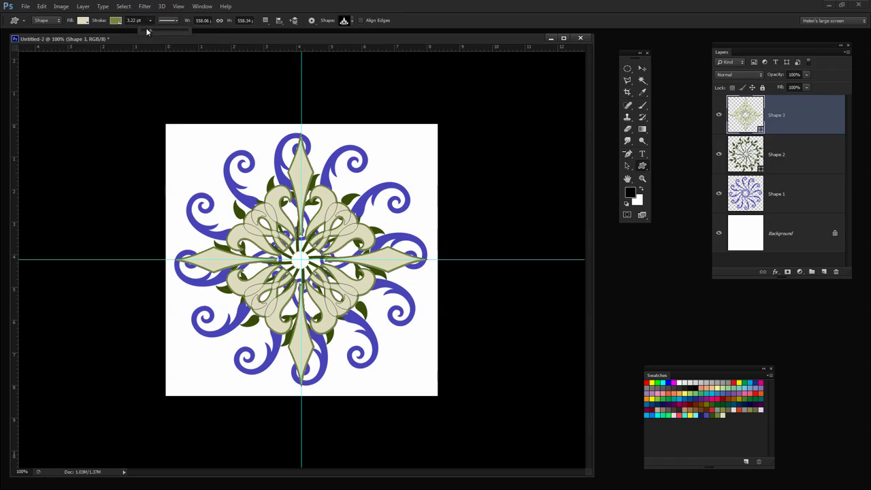
pyautogui.moveTo(148, 29); pyautogui.dragTo(147, 31)
# Set the fleur outline width to 2 pt and rasterize the Shape 3 layer.
pyautogui.click(139, 21)
pyautogui.write('4')
pyautogui.press('Tab')
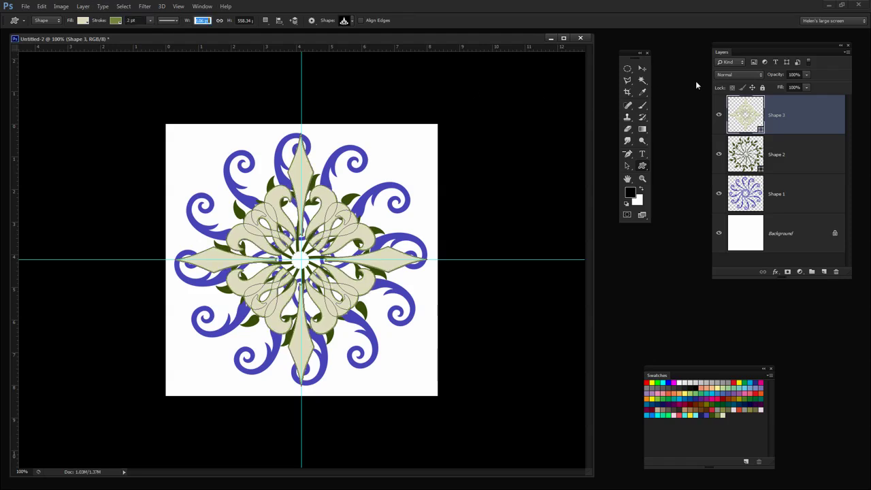
pyautogui.rightClick(792, 112)
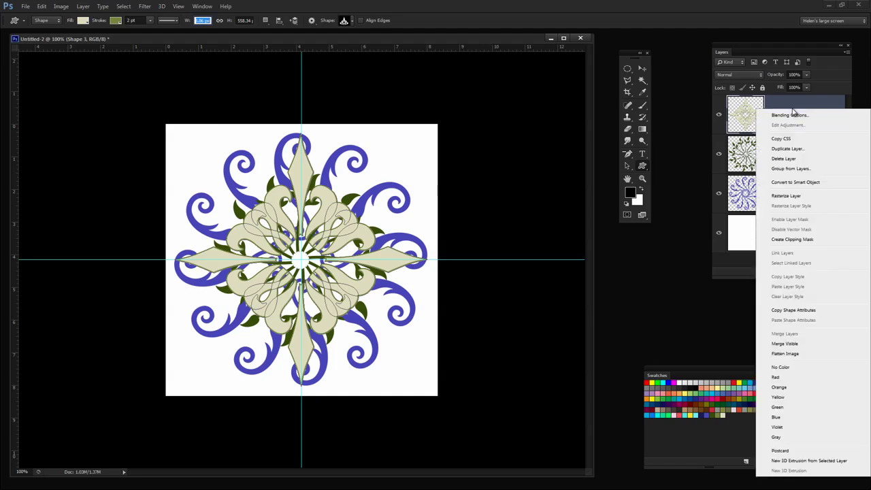
pyautogui.click(787, 196)
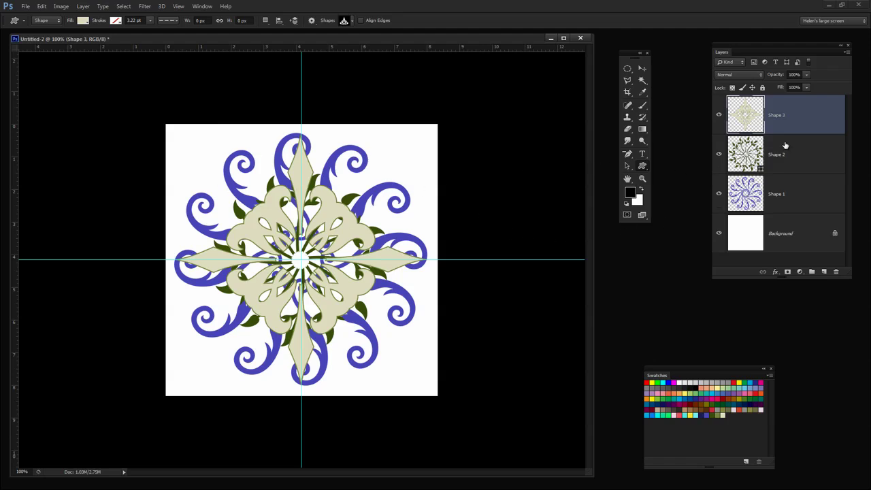
# Move the Shape 2 and Shape 1 layers above Shape 3, then select the Background layer.
pyautogui.moveTo(784, 146); pyautogui.dragTo(789, 106)
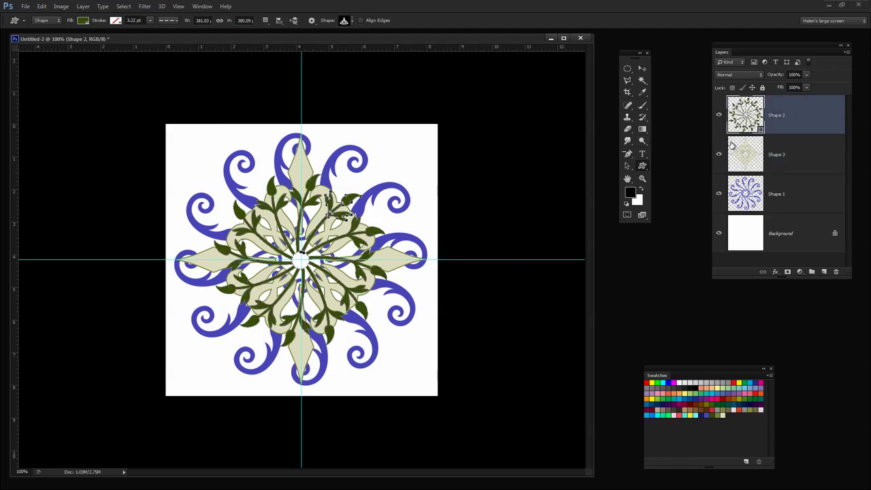
pyautogui.click(749, 155)
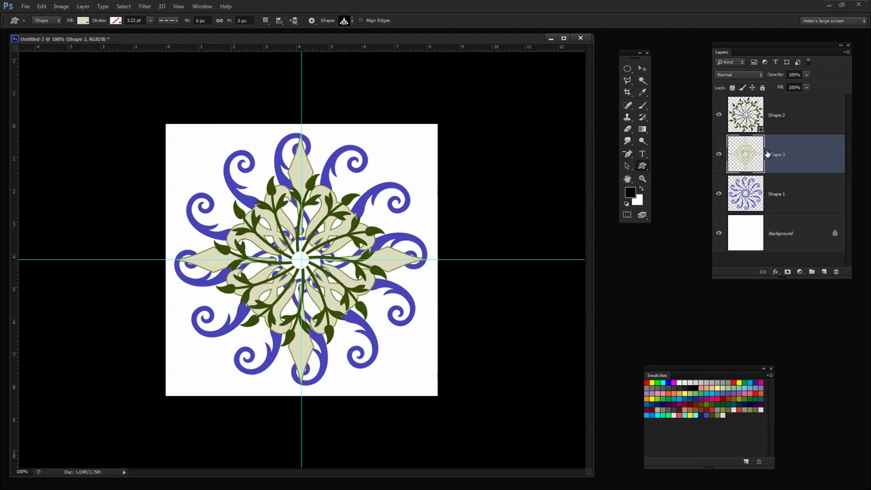
pyautogui.moveTo(769, 189); pyautogui.dragTo(769, 153)
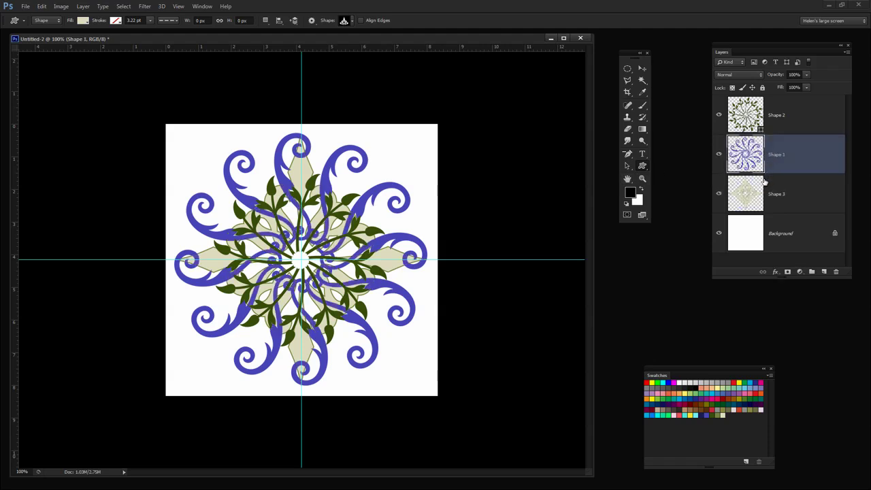
pyautogui.click(743, 235)
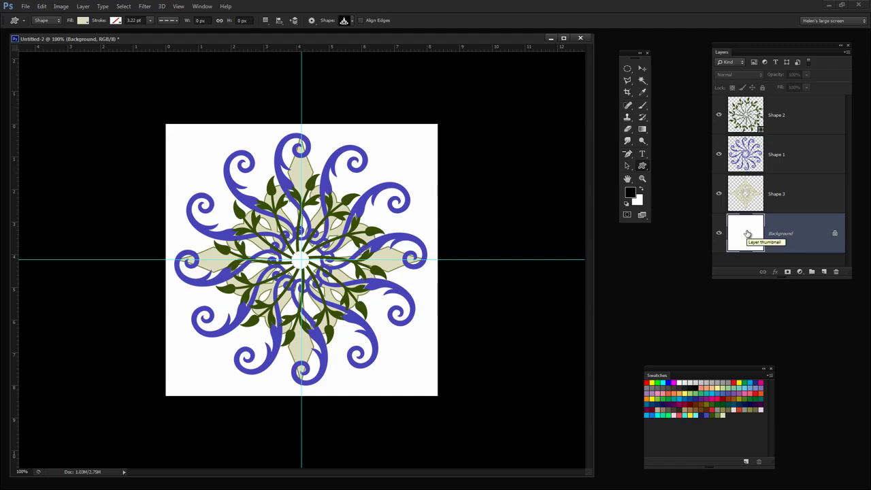
# Fill the Background with black and make the Shape 2 leaf ring layer active.
pyautogui.hotkey('alt', 'BackSpace')
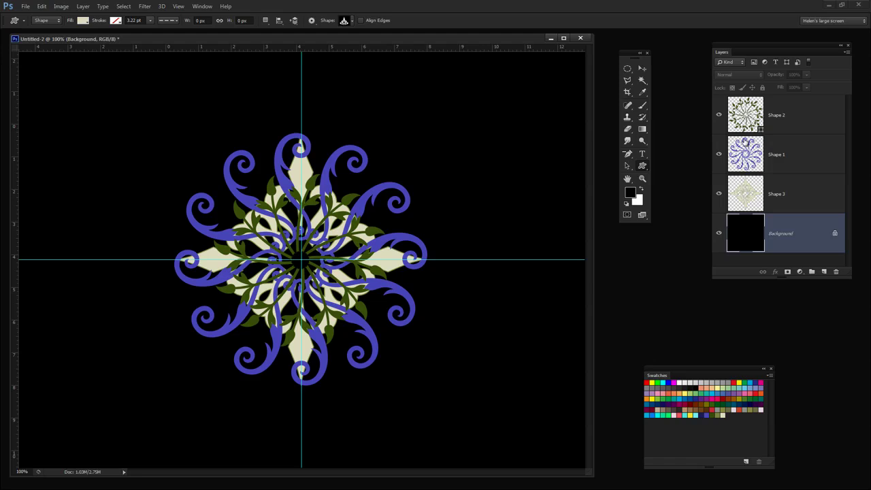
pyautogui.click(752, 113)
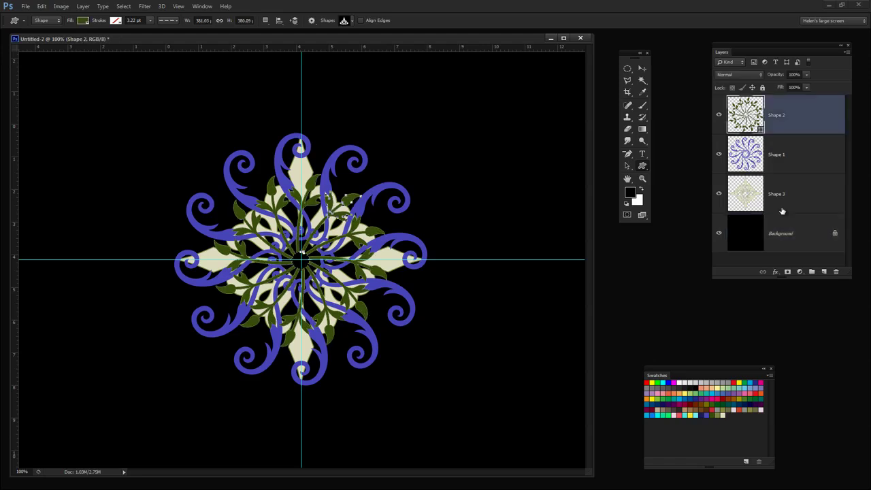
# Add an Outer Glow to Shape 2 with slightly raised spread, sampled cream colour, near-zero size.
pyautogui.click(775, 271)
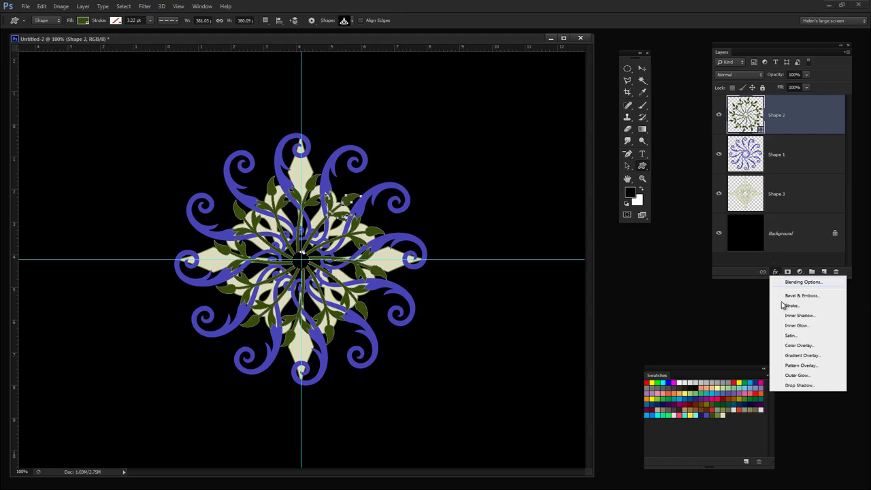
pyautogui.click(793, 376)
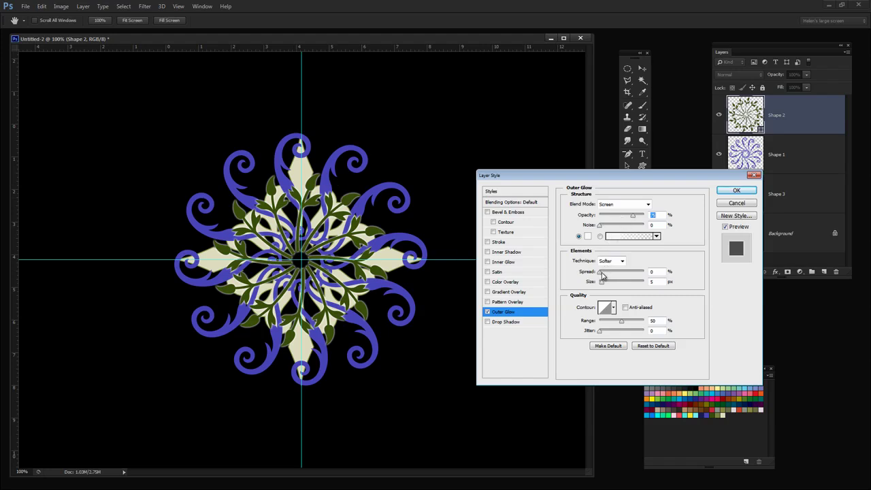
pyautogui.moveTo(601, 276); pyautogui.dragTo(602, 286)
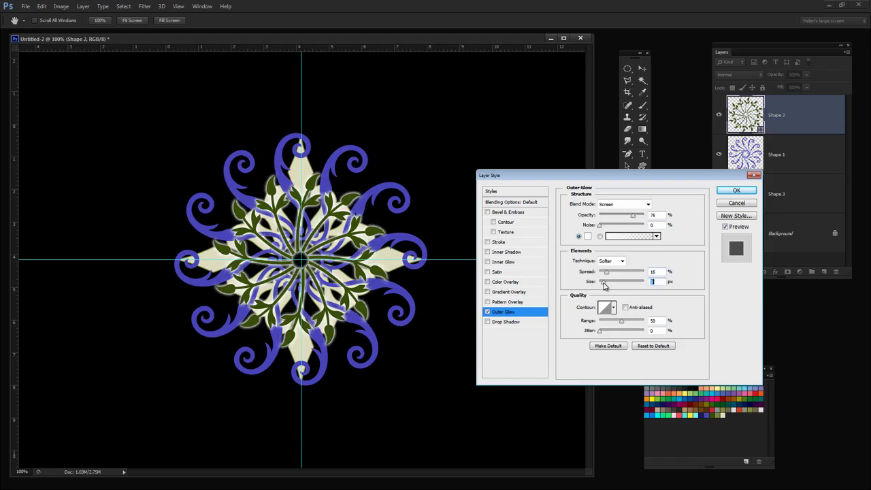
pyautogui.click(588, 237)
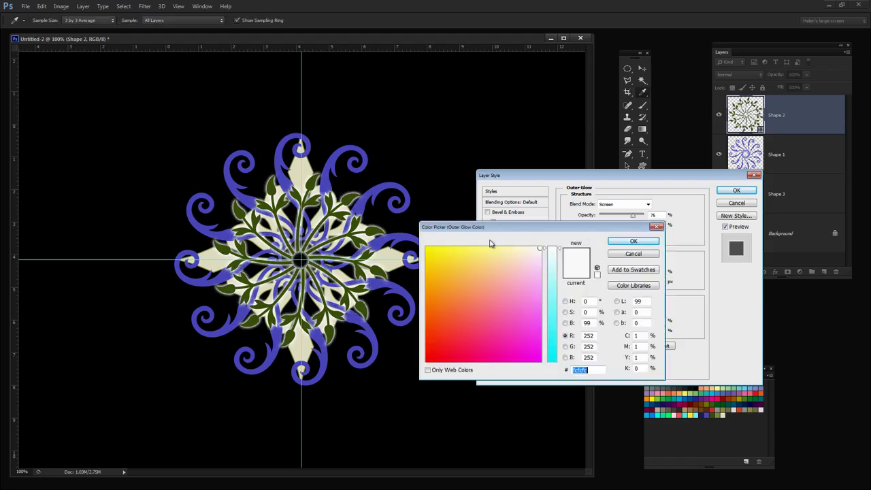
pyautogui.click(388, 263)
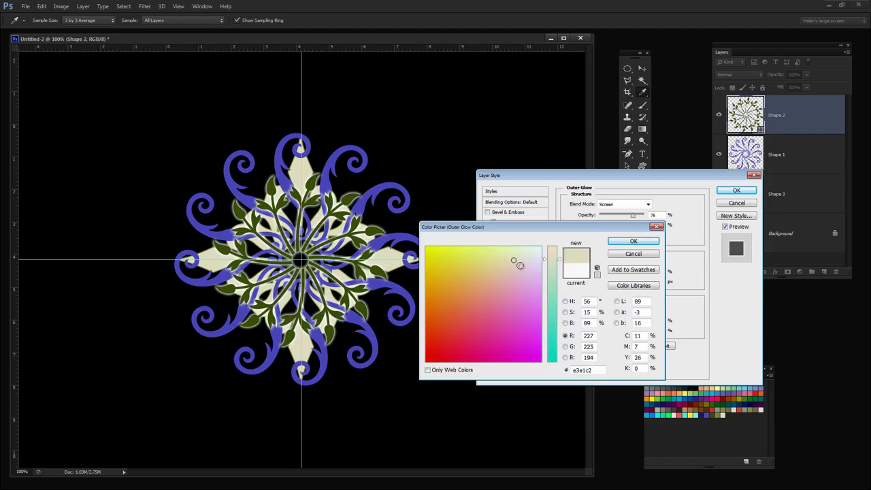
pyautogui.click(633, 243)
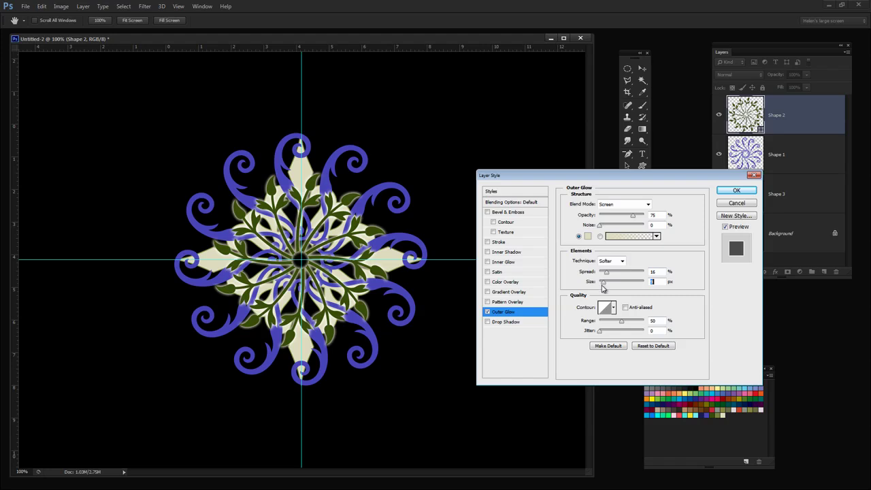
pyautogui.moveTo(603, 285)
pyautogui.mouseDown()
pyautogui.moveTo(594, 285)
pyautogui.moveTo(611, 275)
pyautogui.moveTo(603, 286)
pyautogui.mouseUp()
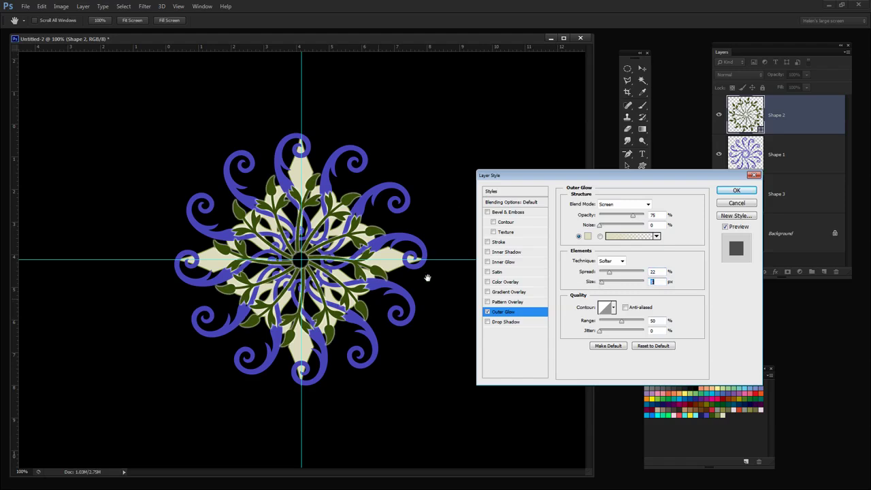
pyautogui.click(737, 191)
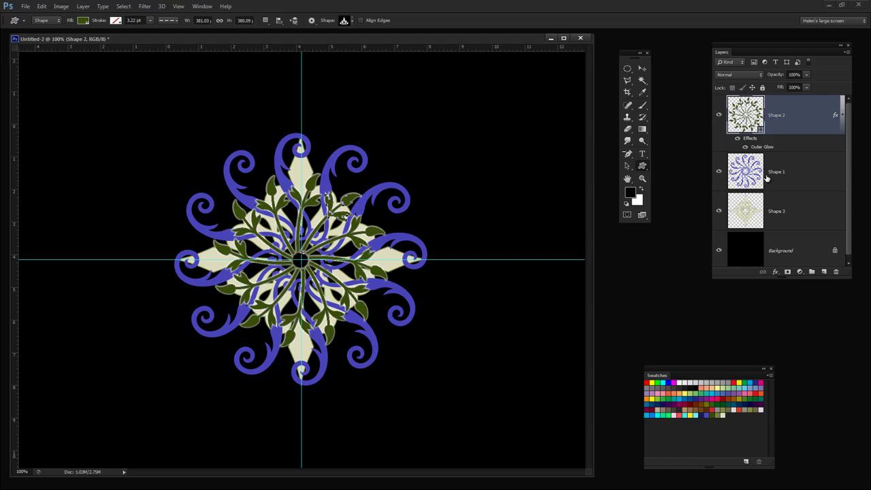
# Add an Outer Glow to the Shape 1 swirl layer using a teal colour.
pyautogui.click(778, 175)
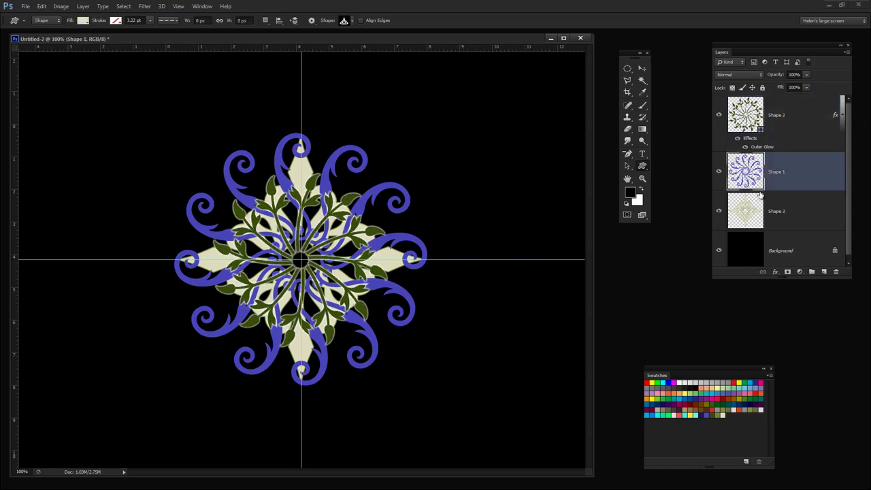
pyautogui.click(775, 272)
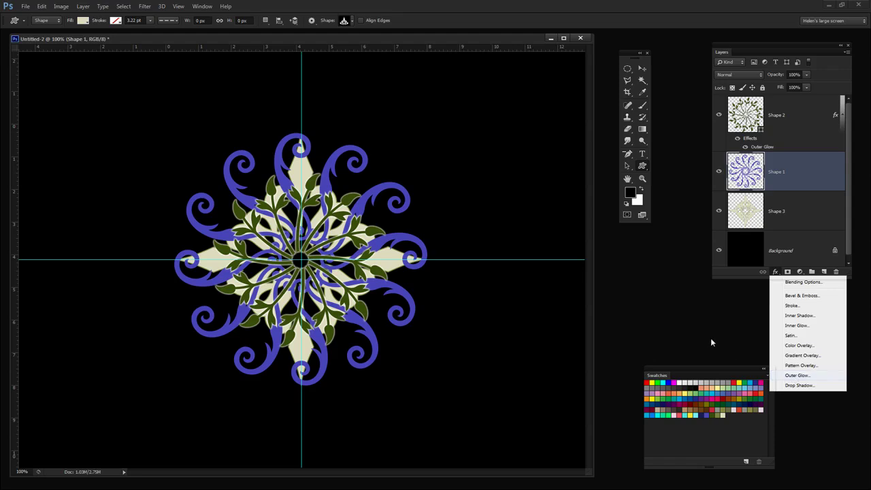
pyautogui.click(794, 376)
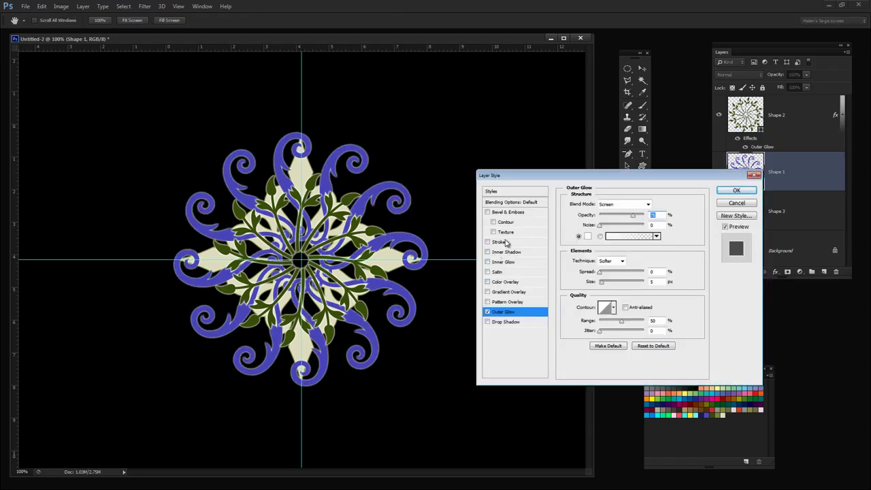
pyautogui.click(587, 236)
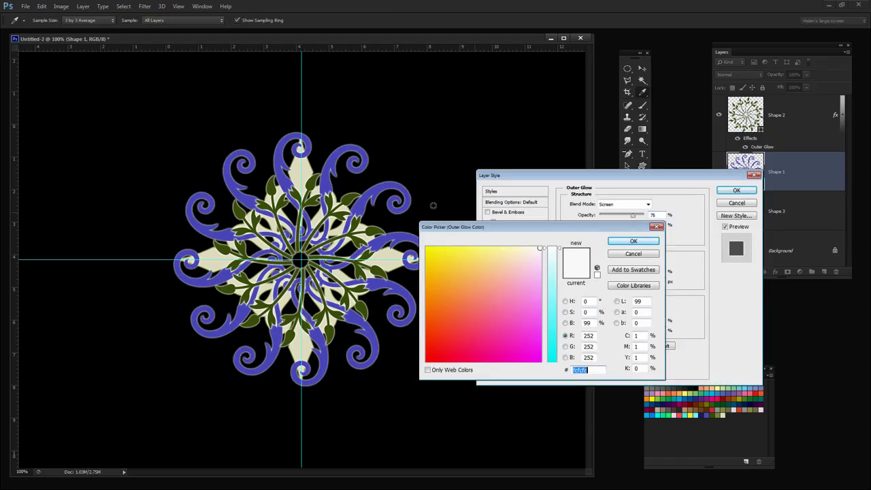
pyautogui.click(375, 192)
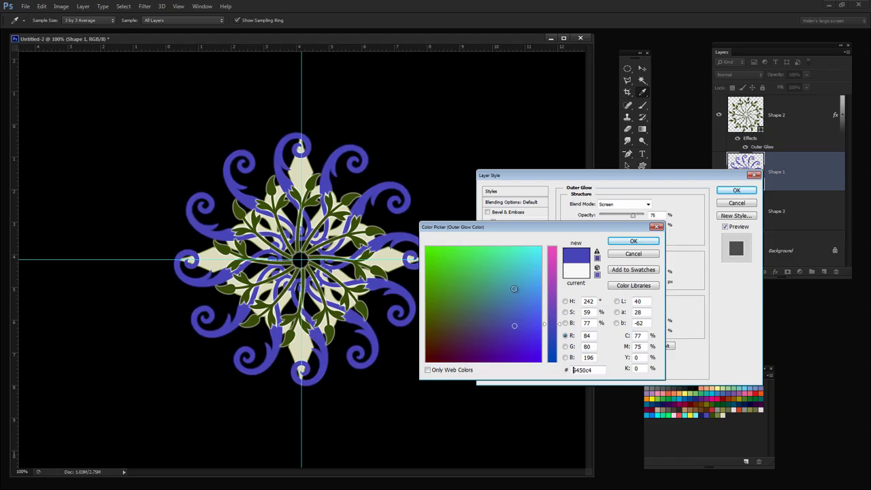
pyautogui.click(513, 287)
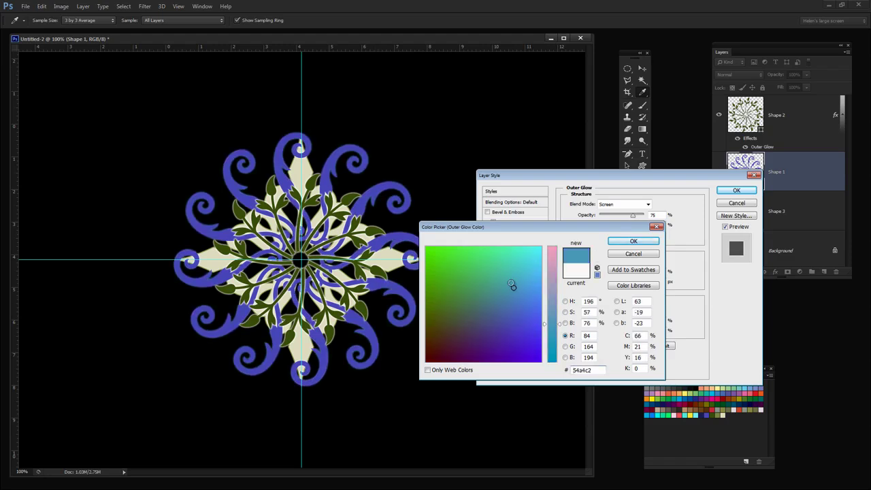
pyautogui.click(630, 242)
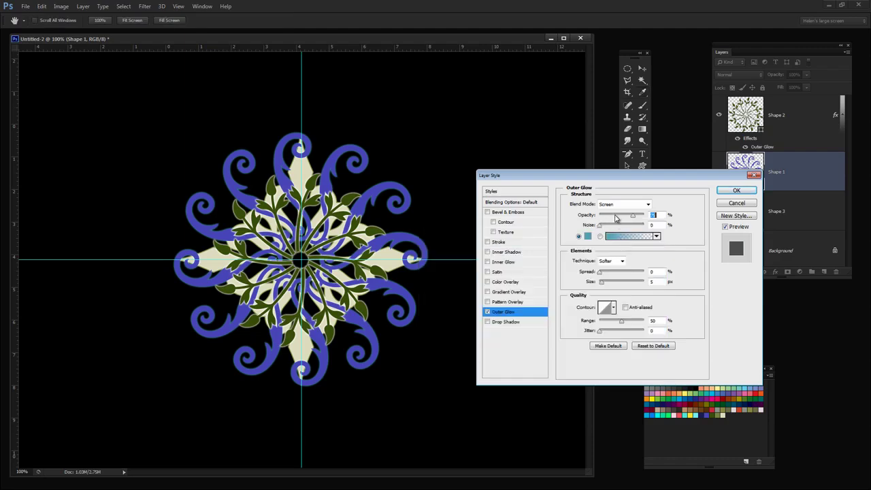
# Set the glow to 30% spread, 10 px size, Linear Dodge (Add) blending, and apply it.
pyautogui.moveTo(600, 273)
pyautogui.mouseDown()
pyautogui.moveTo(613, 274)
pyautogui.moveTo(604, 284)
pyautogui.mouseUp()
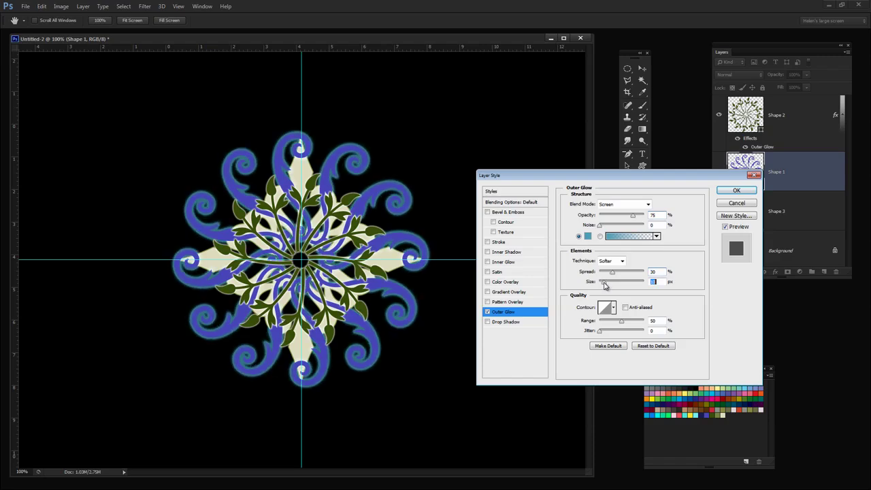
pyautogui.click(615, 204)
pyautogui.click(619, 283)
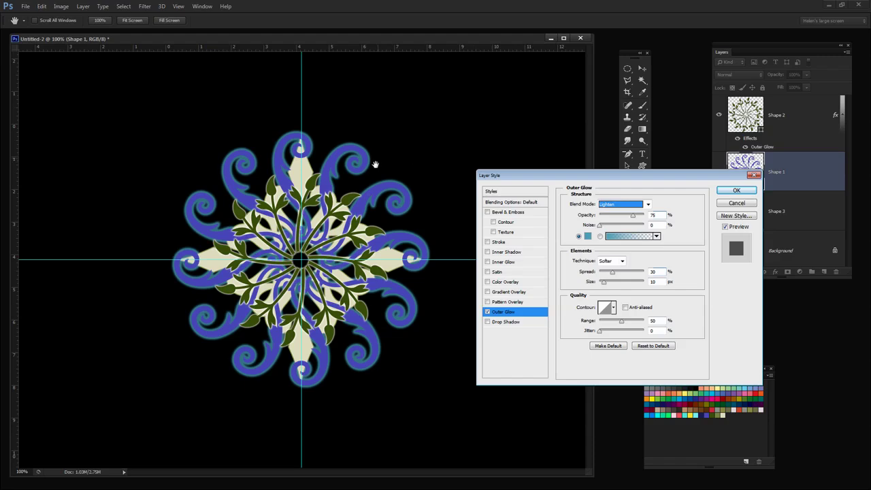
pyautogui.click(626, 206)
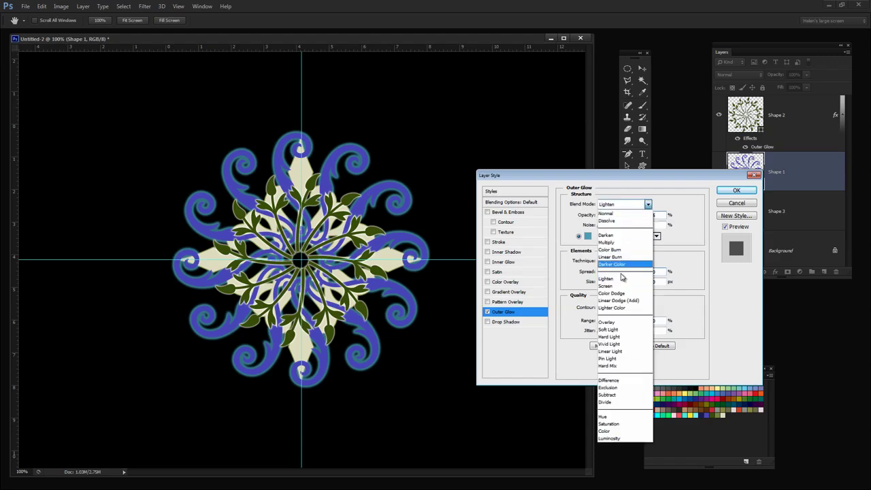
pyautogui.click(616, 322)
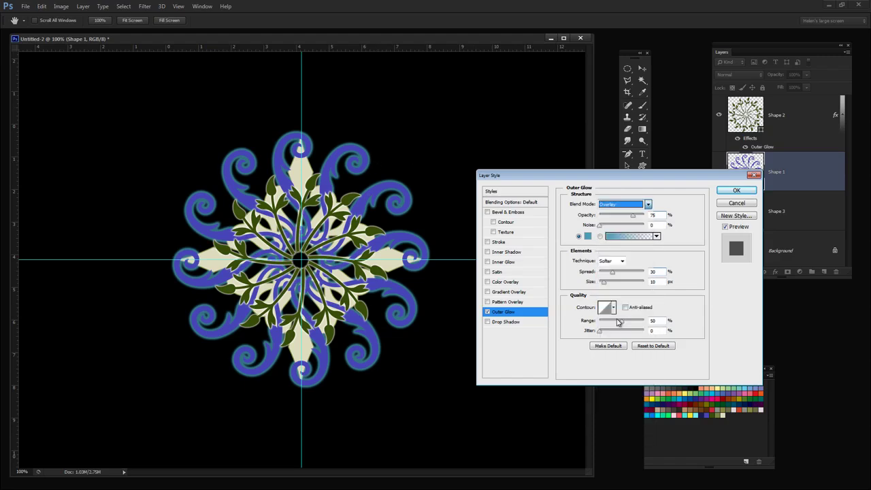
pyautogui.click(615, 205)
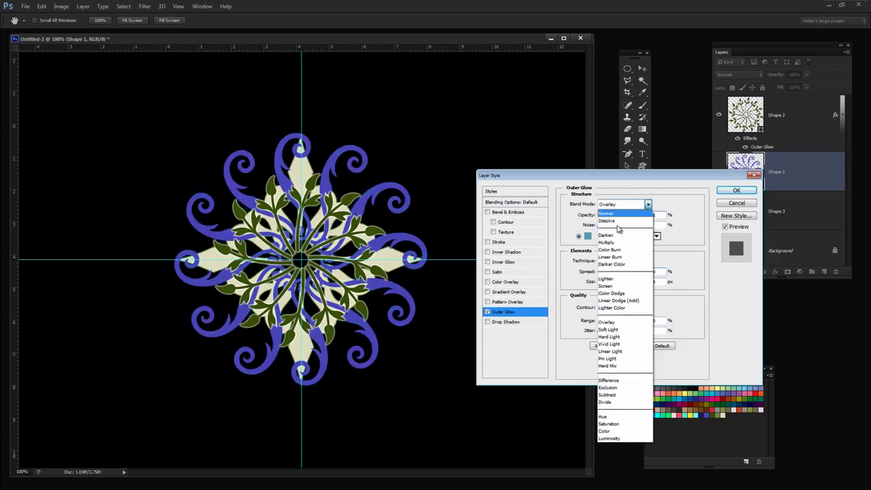
pyautogui.click(616, 300)
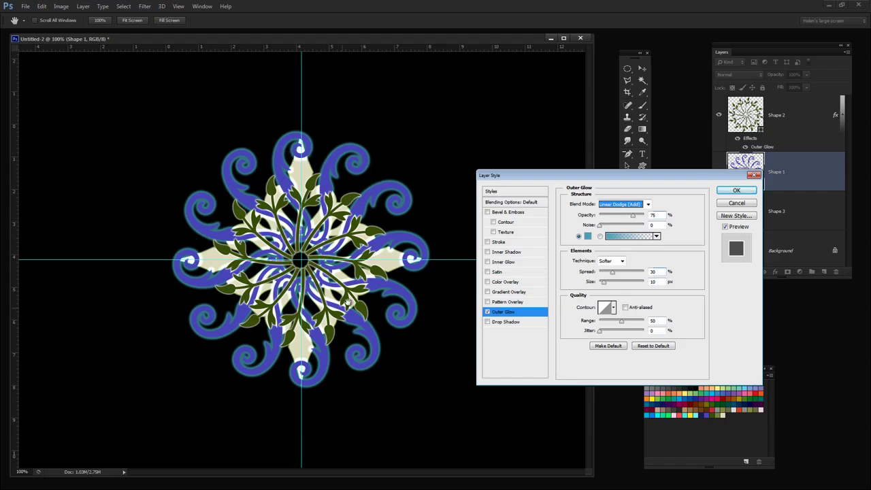
pyautogui.click(739, 190)
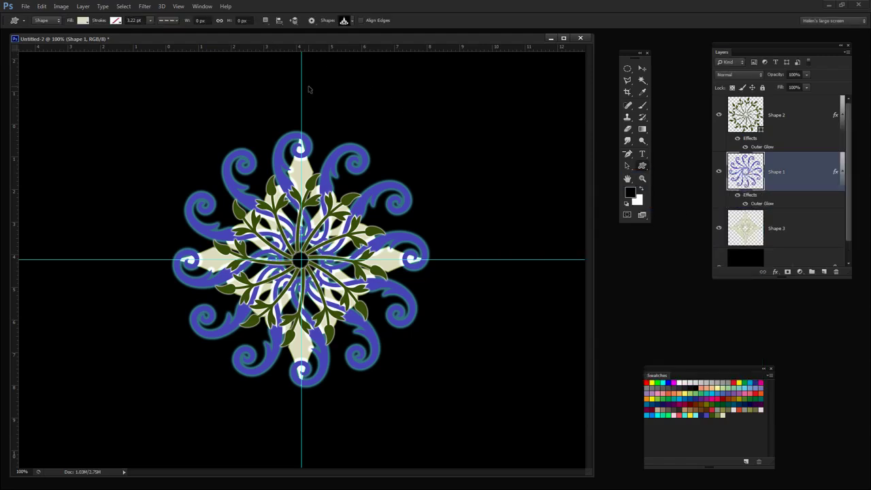
# Hide the guides, shrink the Untitled-2 window, and switch to the Untitled-1 document.
pyautogui.hotkey('ctrl', ';')
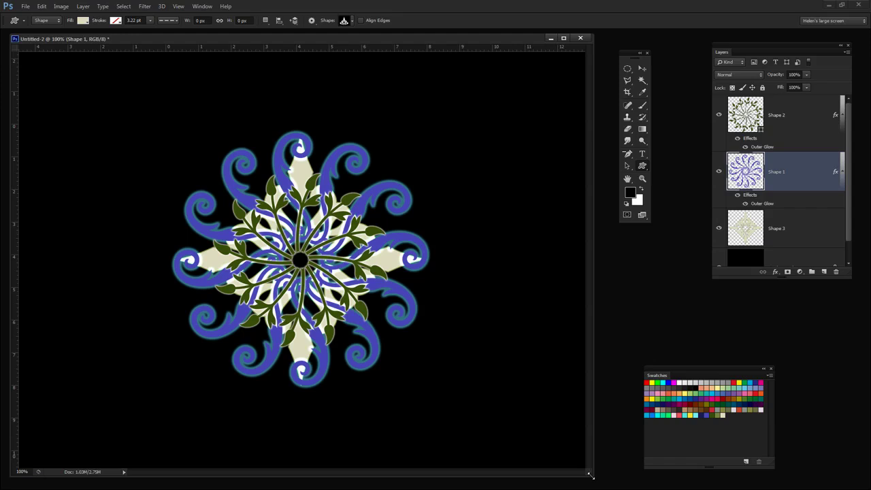
pyautogui.moveTo(590, 477); pyautogui.dragTo(343, 334)
pyautogui.hotkey('alt', 'w')
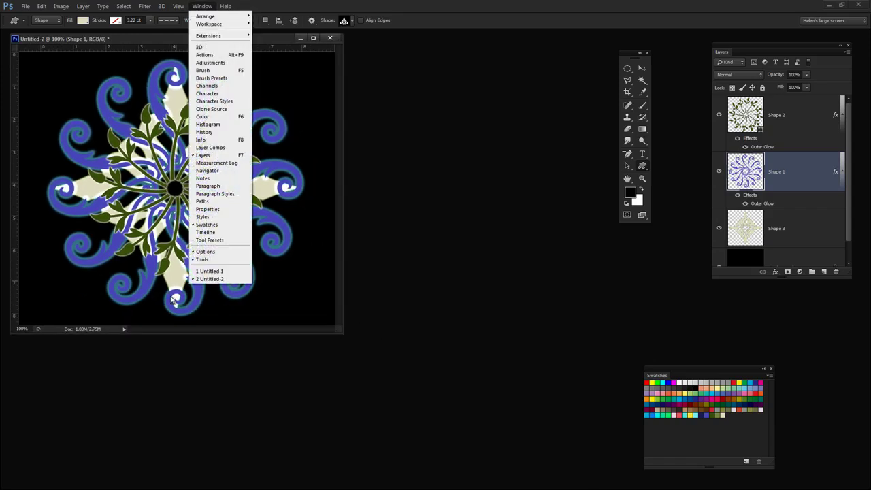
pyautogui.press('Up')
pyautogui.press('Up')
# Shrink Untitled-1 and place it beside Untitled-2, moving the Tools and Swatches panels aside.
pyautogui.press('Return')
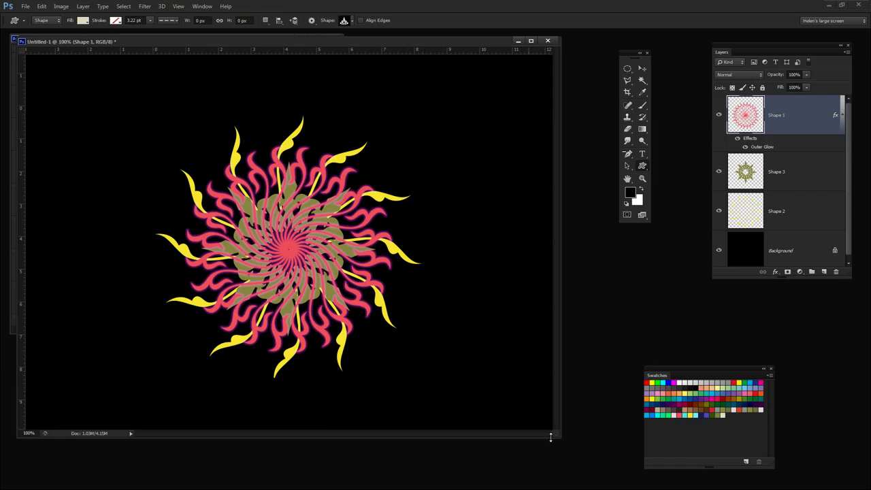
pyautogui.moveTo(557, 433); pyautogui.dragTo(374, 348)
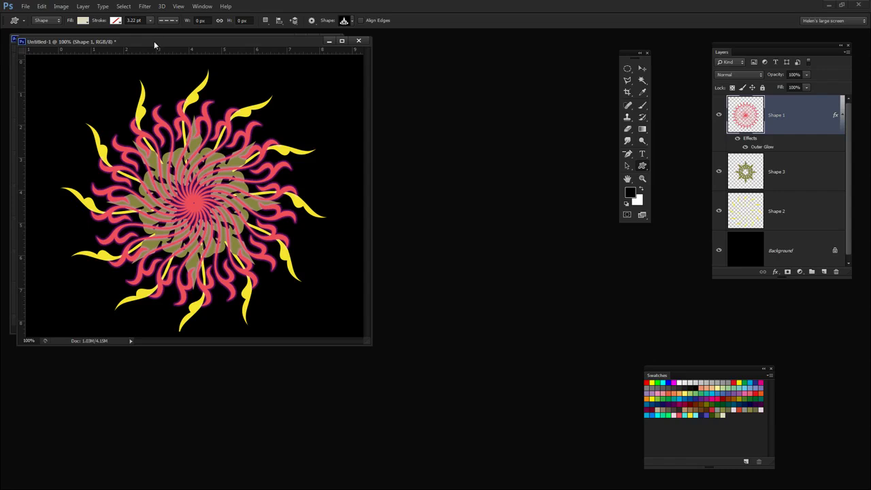
pyautogui.moveTo(154, 41); pyautogui.dragTo(456, 105)
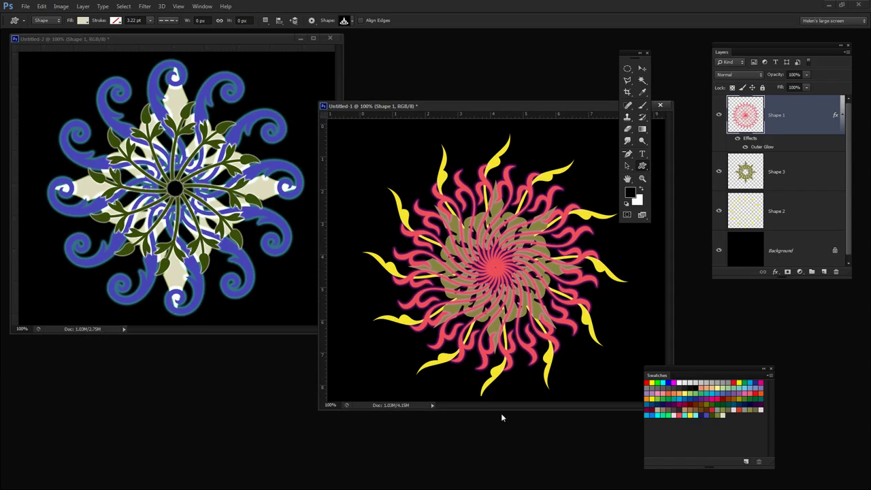
pyautogui.moveTo(625, 53); pyautogui.dragTo(800, 294)
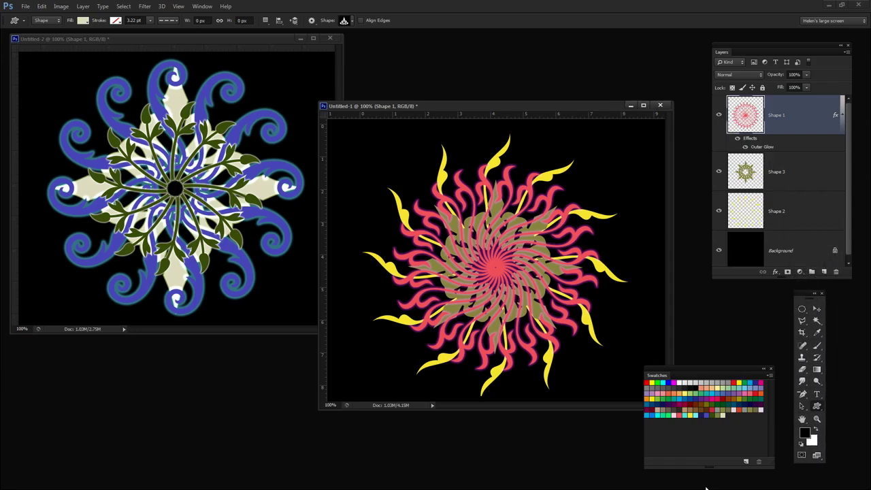
pyautogui.moveTo(698, 378); pyautogui.dragTo(754, 388)
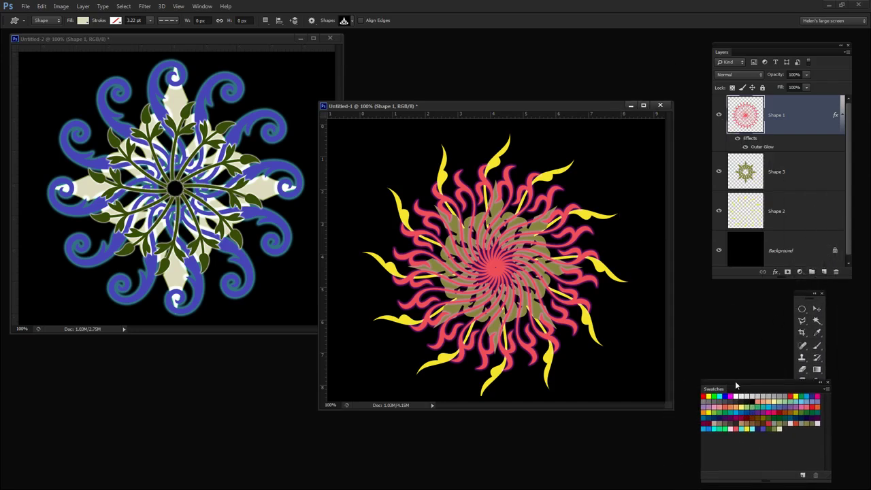